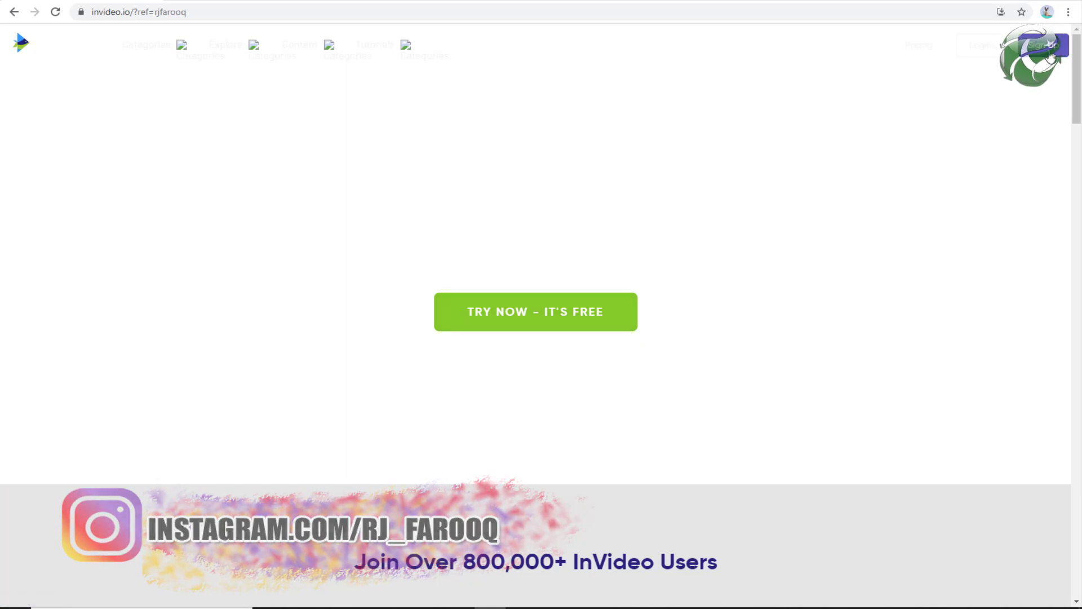
pyautogui.click(1050, 46)
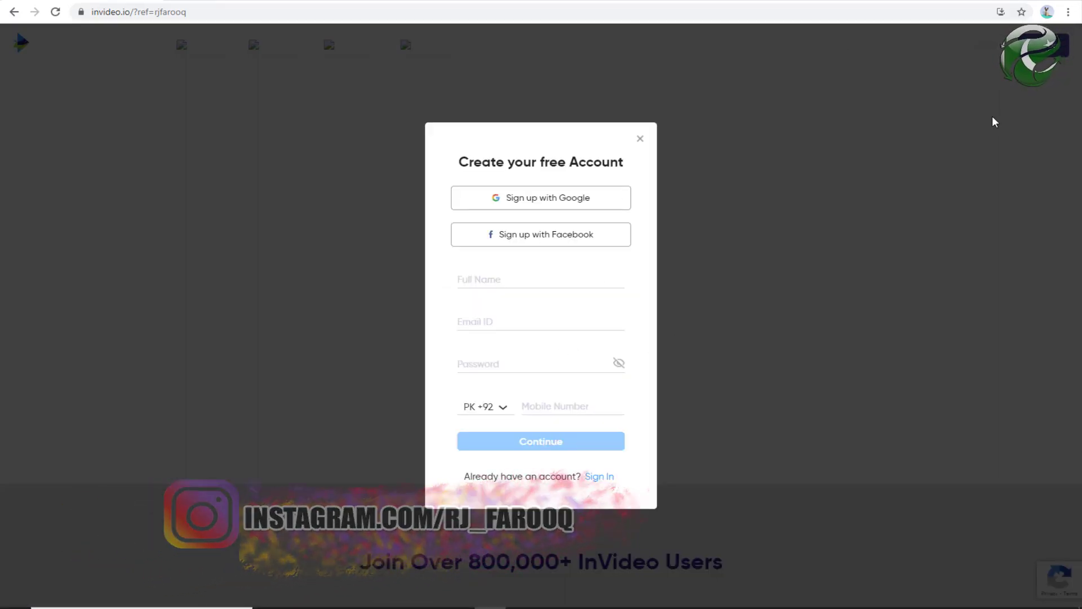
pyautogui.click(639, 139)
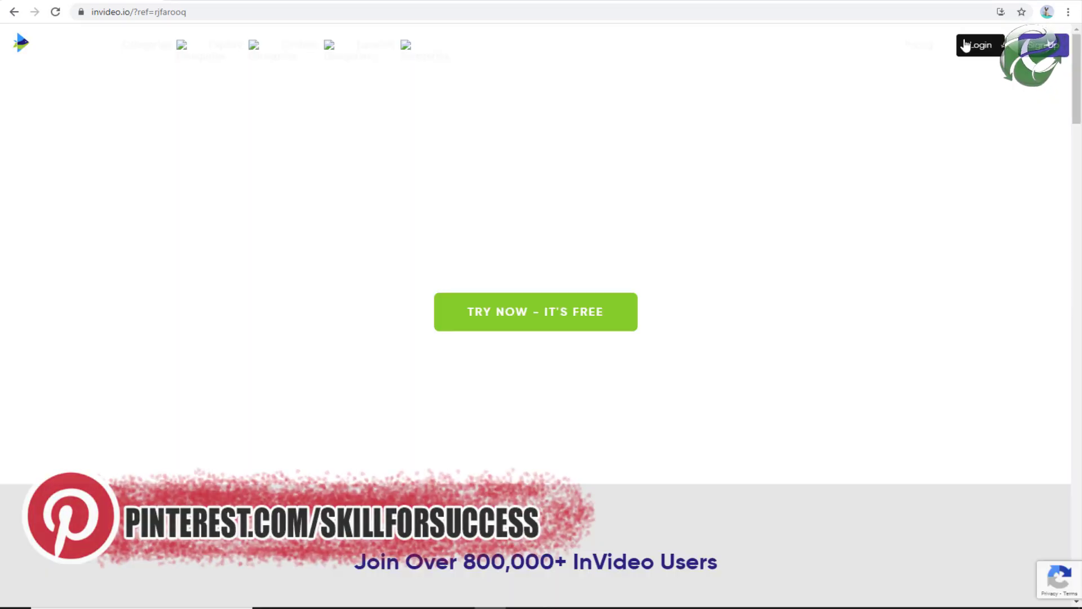
pyautogui.click(918, 50)
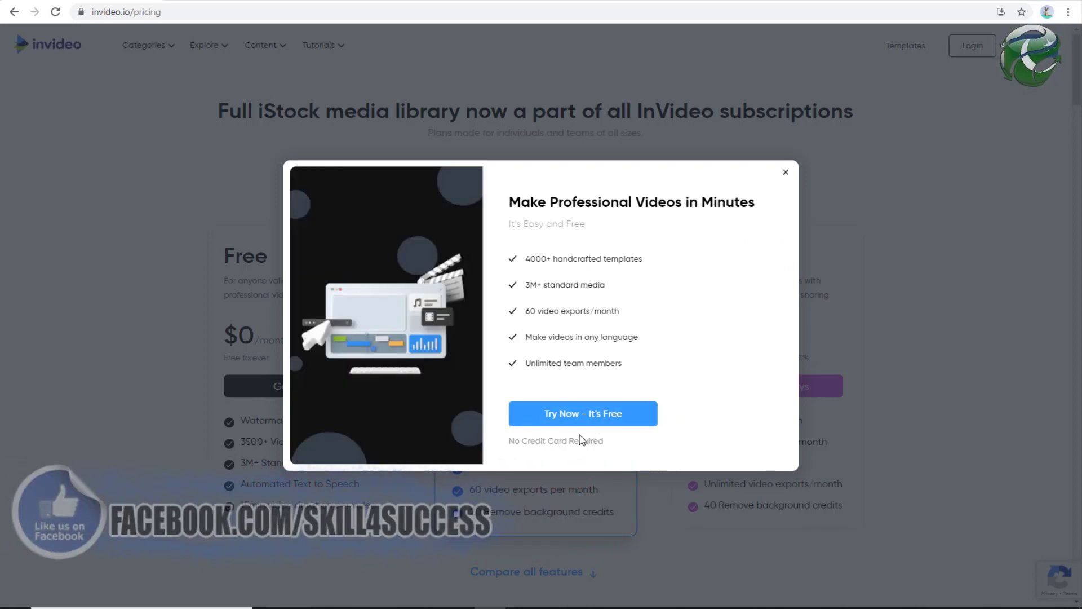
pyautogui.click(786, 173)
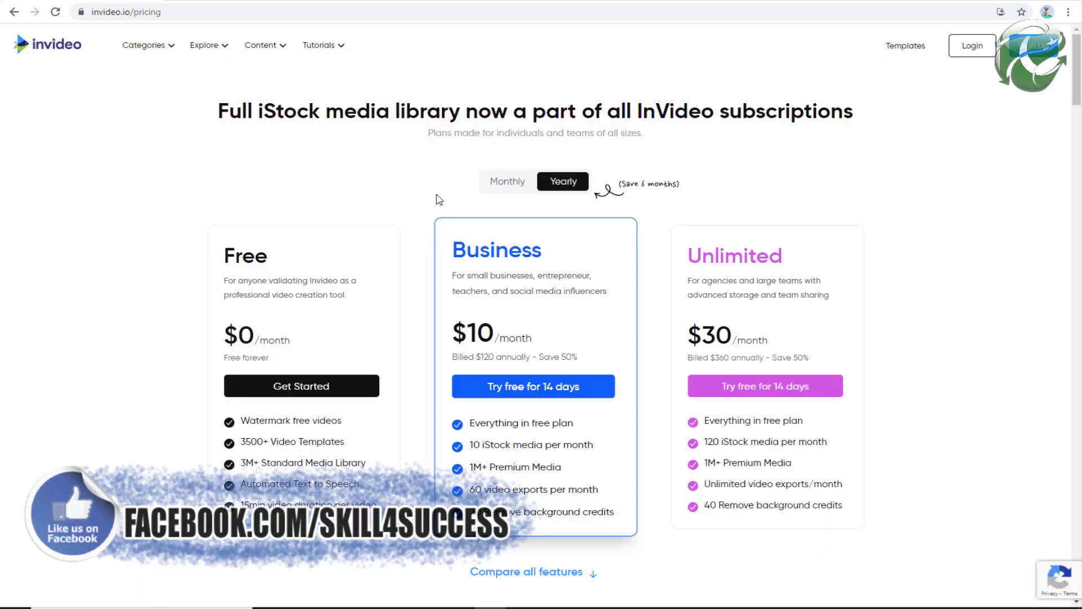
pyautogui.click(505, 180)
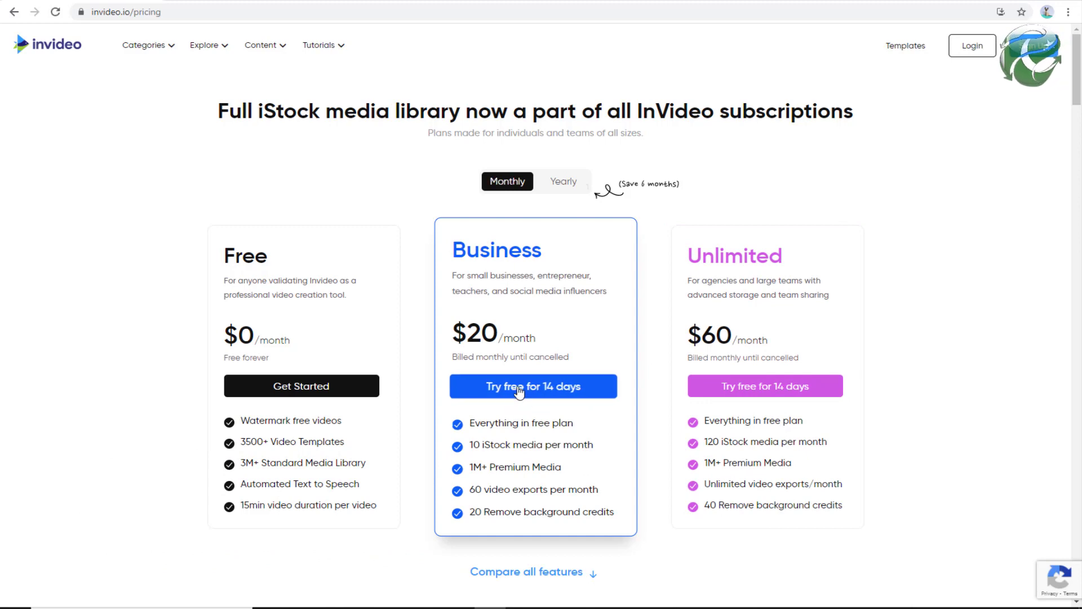
pyautogui.scroll(-2, 541, 430)
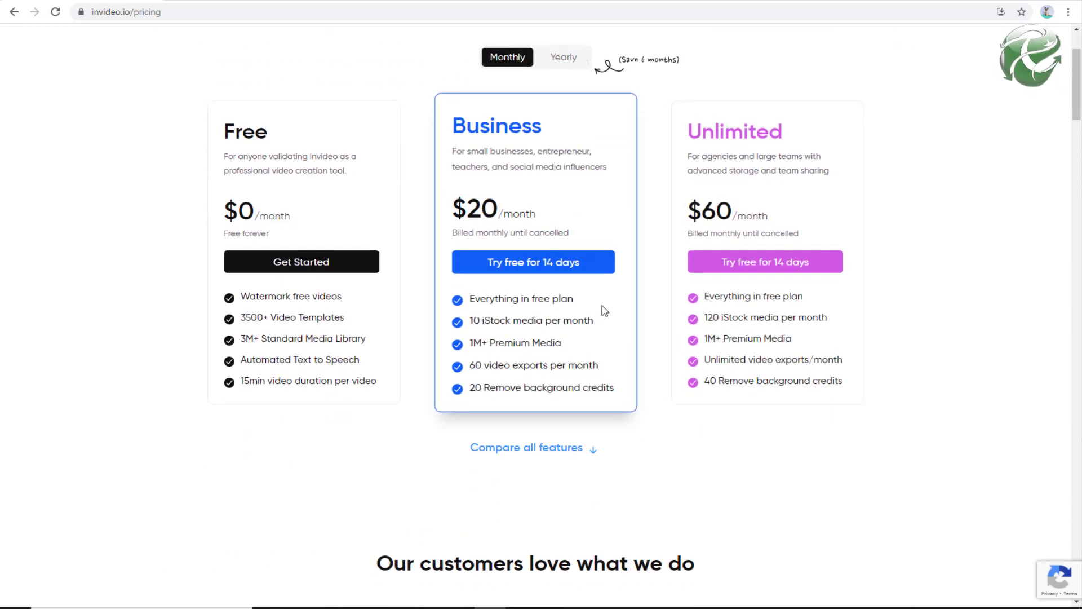
pyautogui.scroll(1, 605, 310)
pyautogui.click(565, 125)
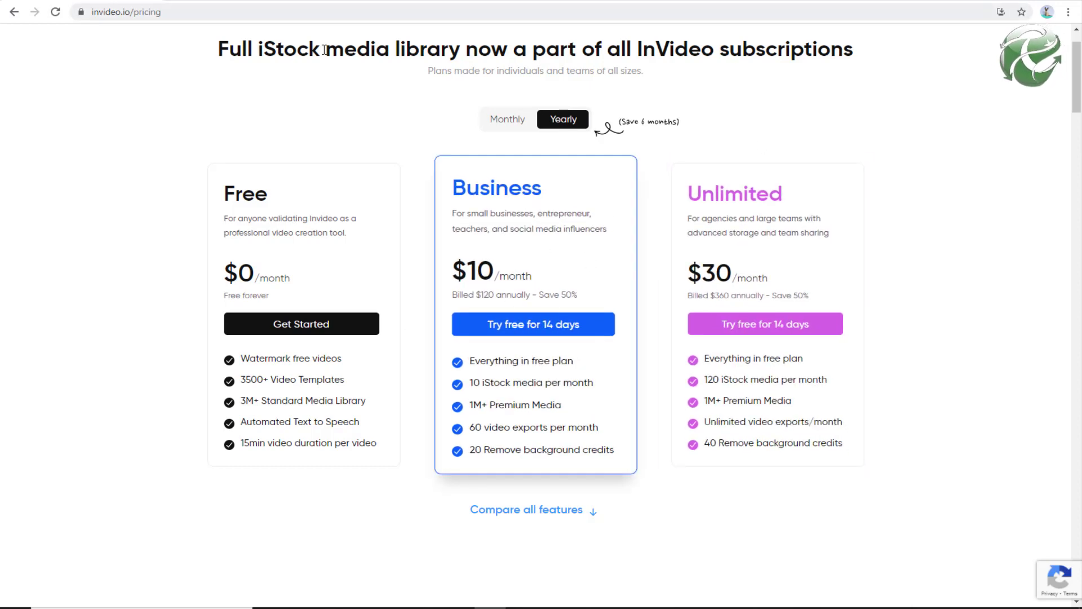
pyautogui.scroll(1, 324, 49)
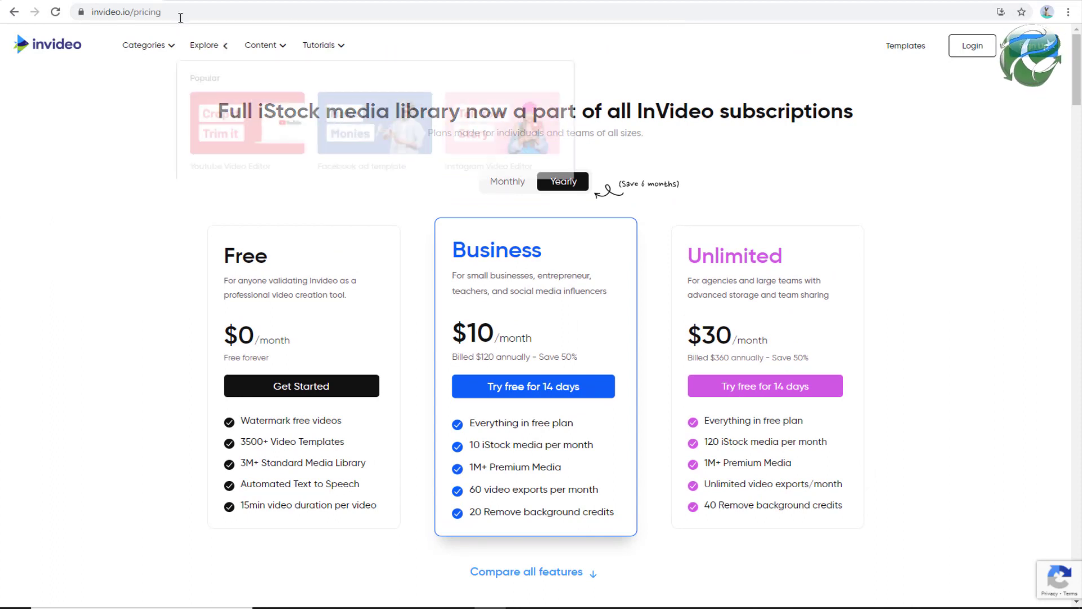
pyautogui.click(236, 11)
pyautogui.press('Return')
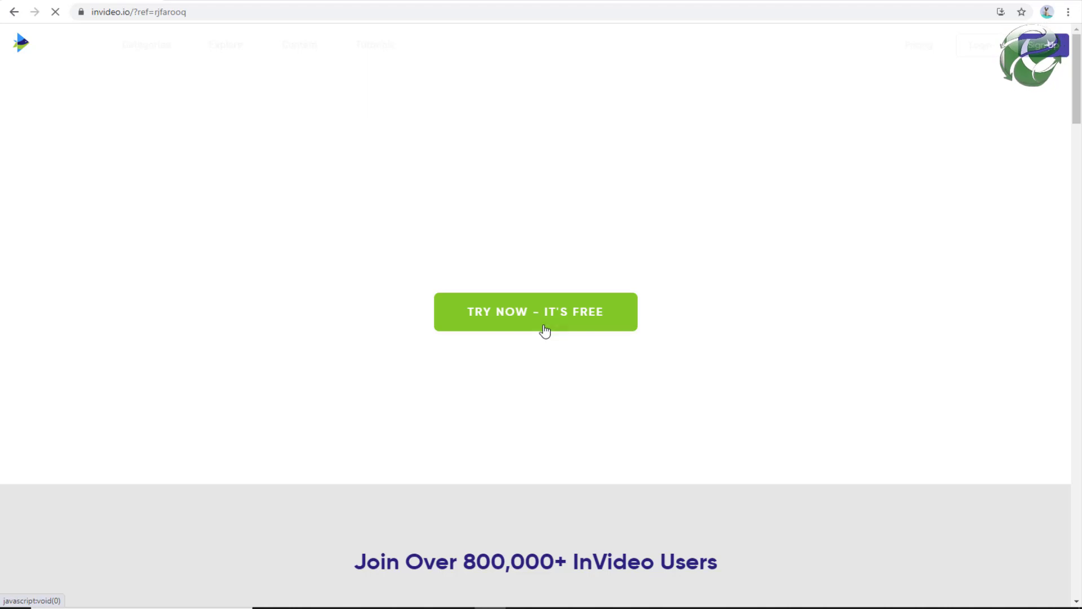
# - Open the free sign-up form, enter the user's full name and paste their e-mail address
pyautogui.click(543, 327)
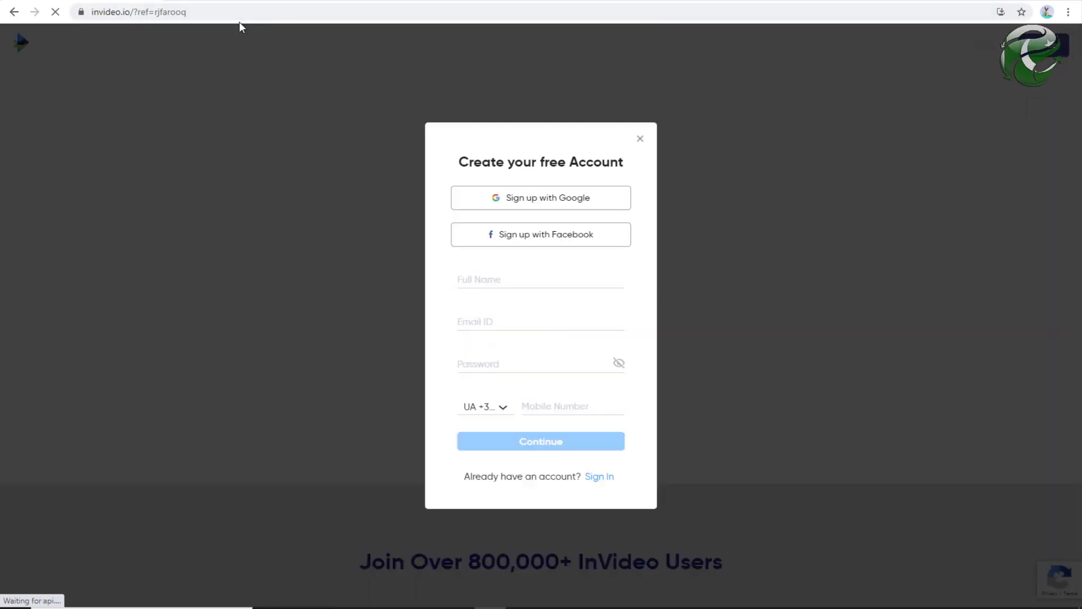
pyautogui.click(497, 280)
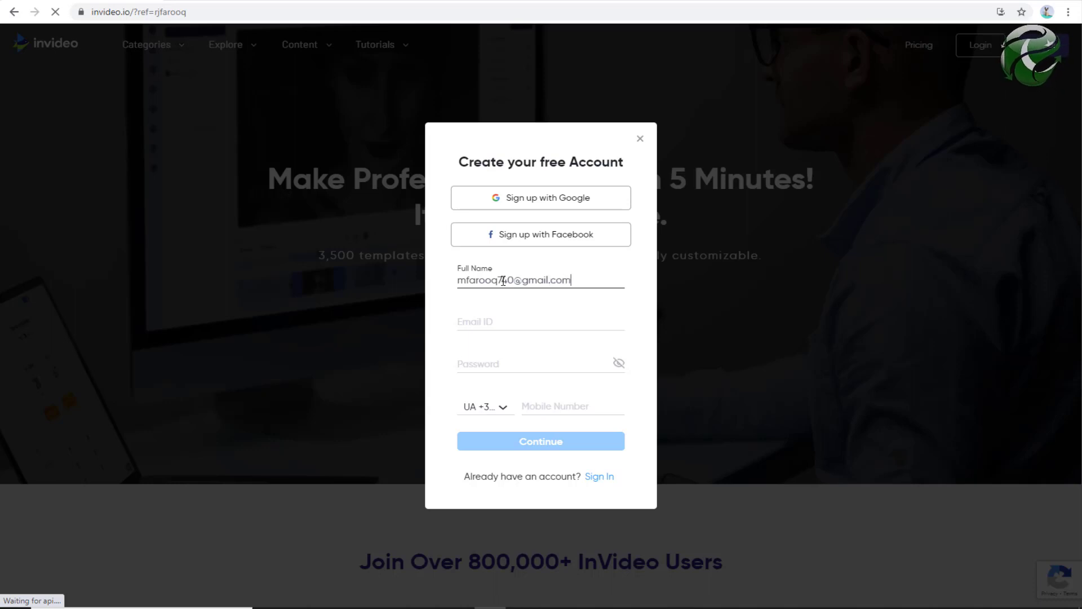
pyautogui.press('Tab')
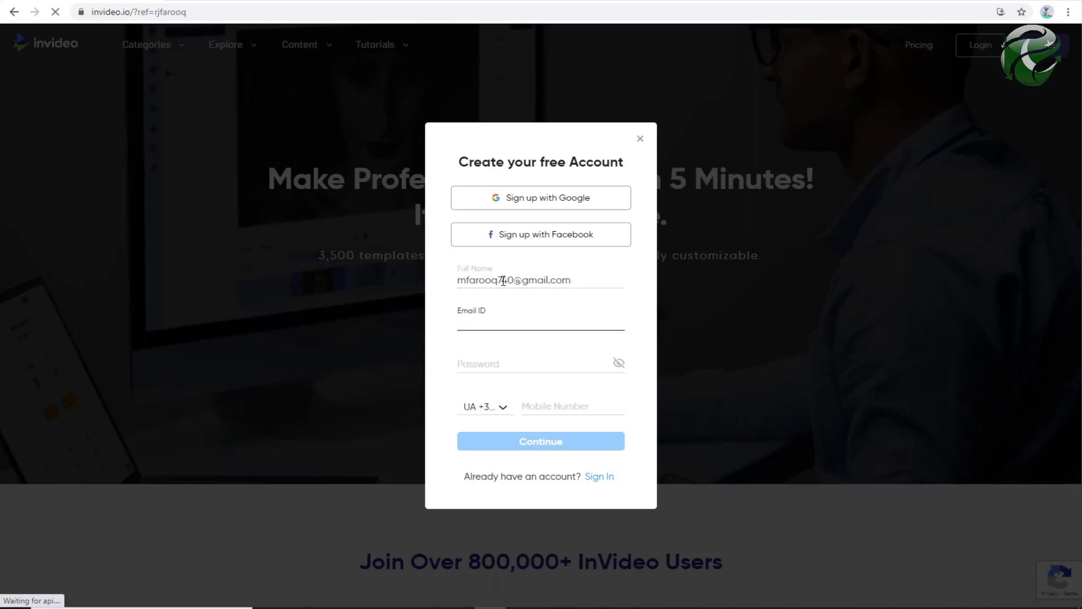
pyautogui.click(503, 281)
pyautogui.hotkey('ctrl', 'a')
pyautogui.hotkey('ctrl', 'c')
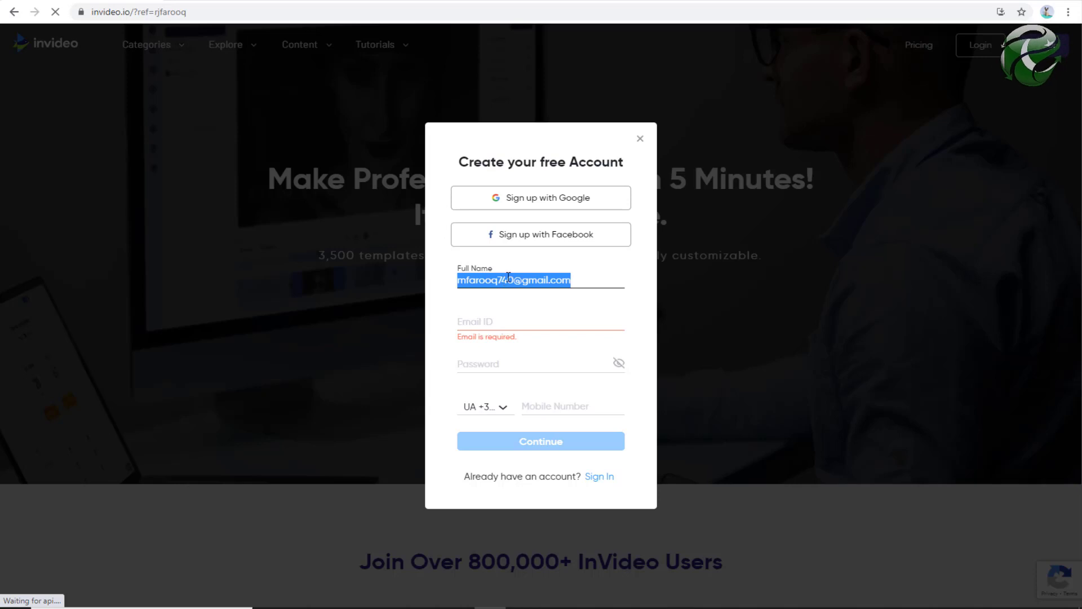
pyautogui.click(488, 323)
pyautogui.hotkey('ctrl', 'v')
pyautogui.click(517, 280)
pyautogui.hotkey('ctrl', 'a')
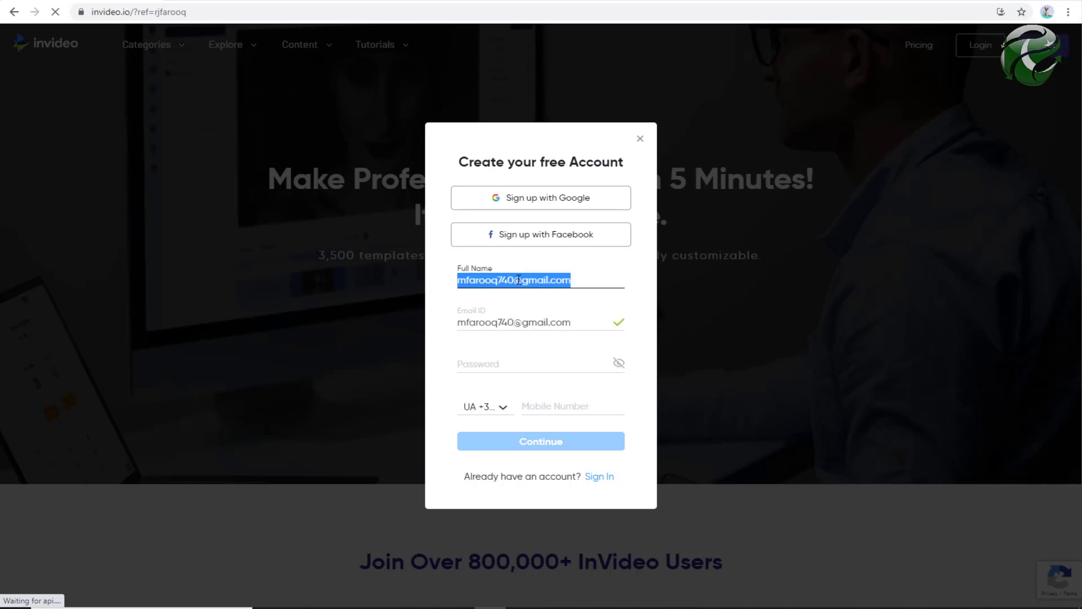
# - Enter the account password, choose the PK +92 dialling code, add the mobile number and submit
pyautogui.press('Tab')
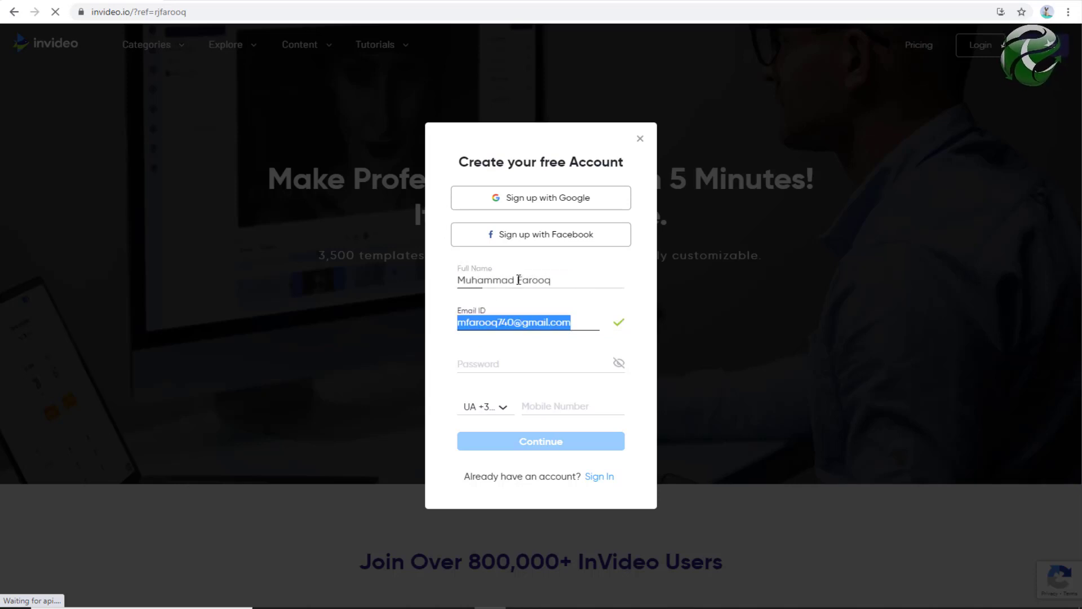
pyautogui.press('Tab')
pyautogui.write('••••••')
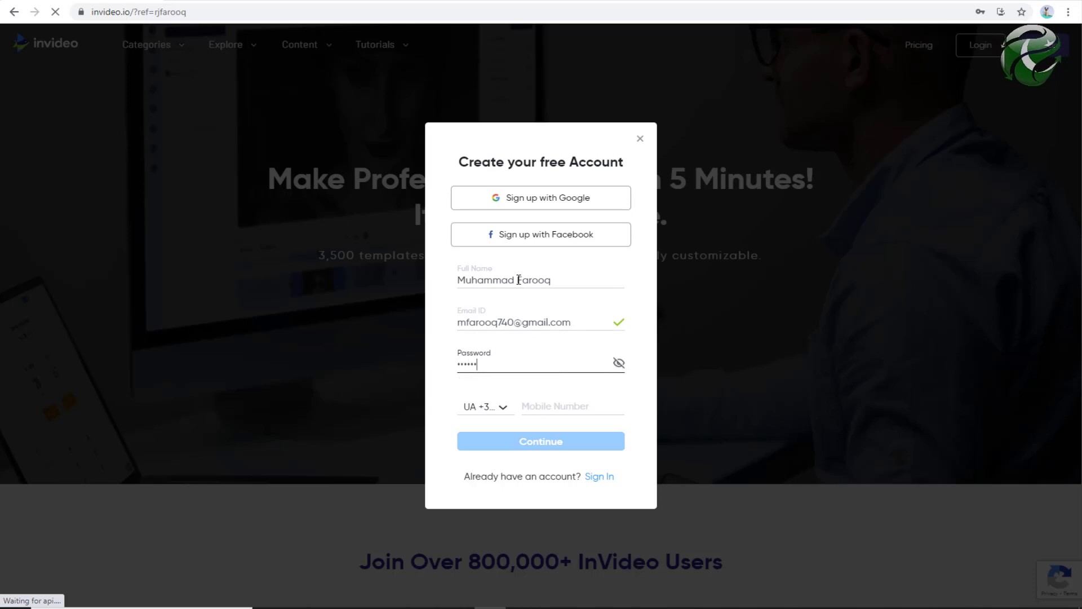
pyautogui.click(497, 408)
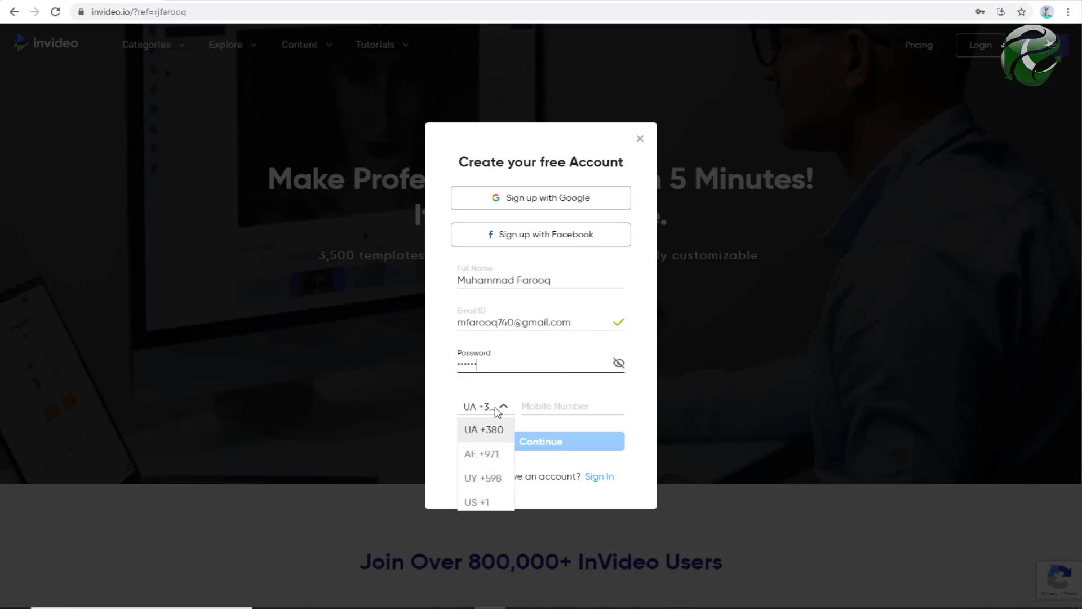
pyautogui.press('p')
pyautogui.press('Return')
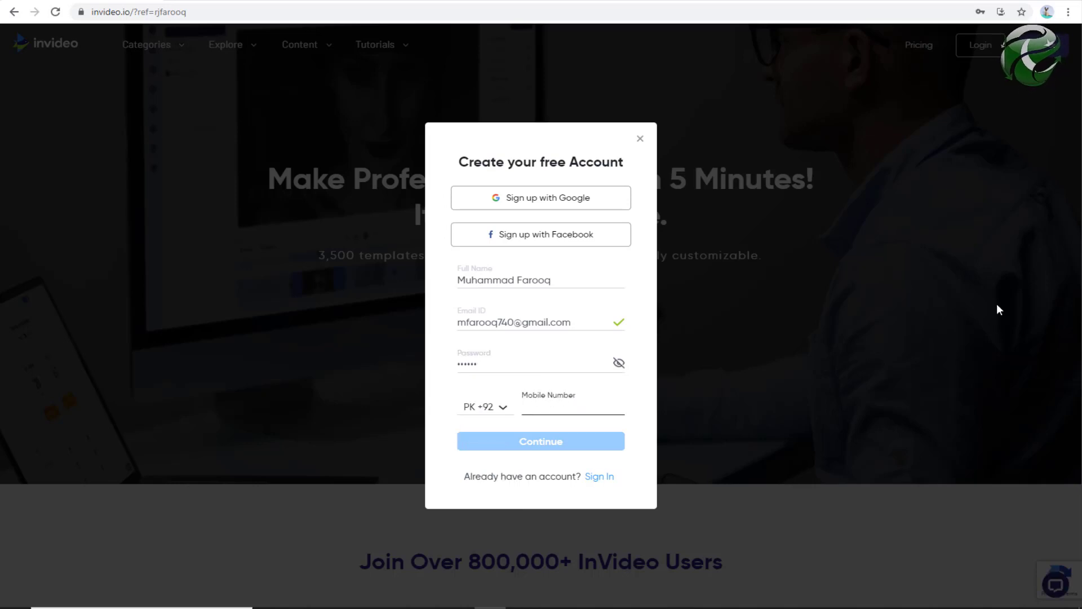
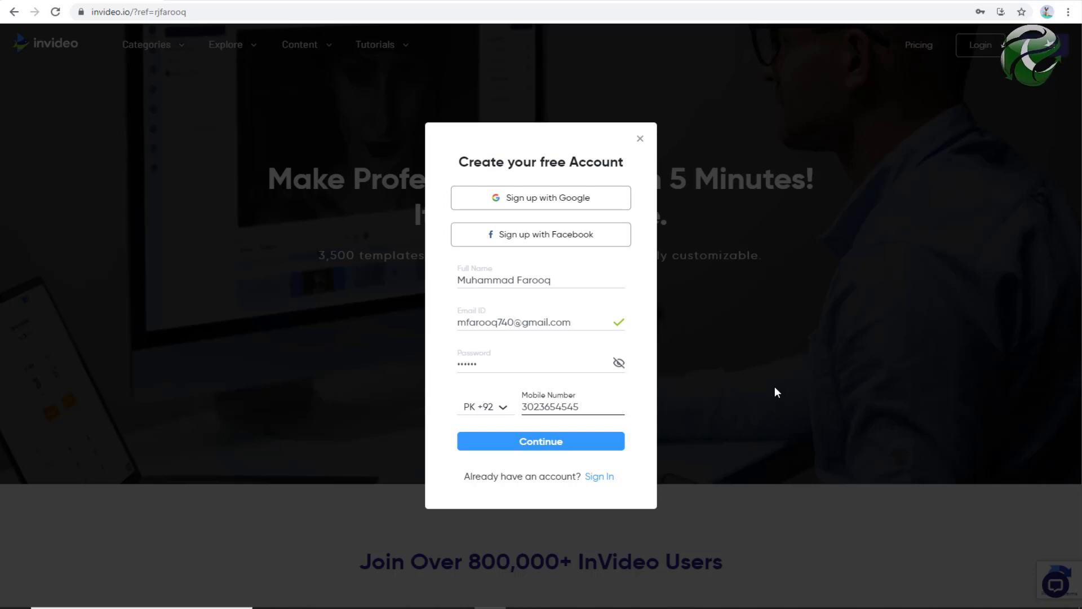
pyautogui.click(539, 444)
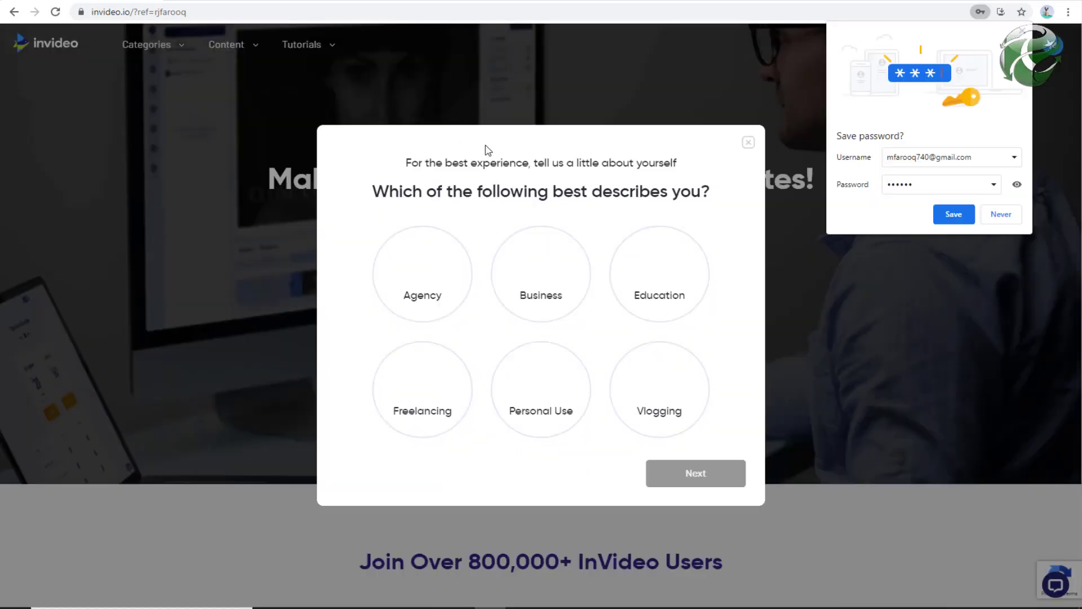
# - Save the password in Chrome, then answer Freelancing and 11+ videos a month in the survey
pyautogui.click(958, 216)
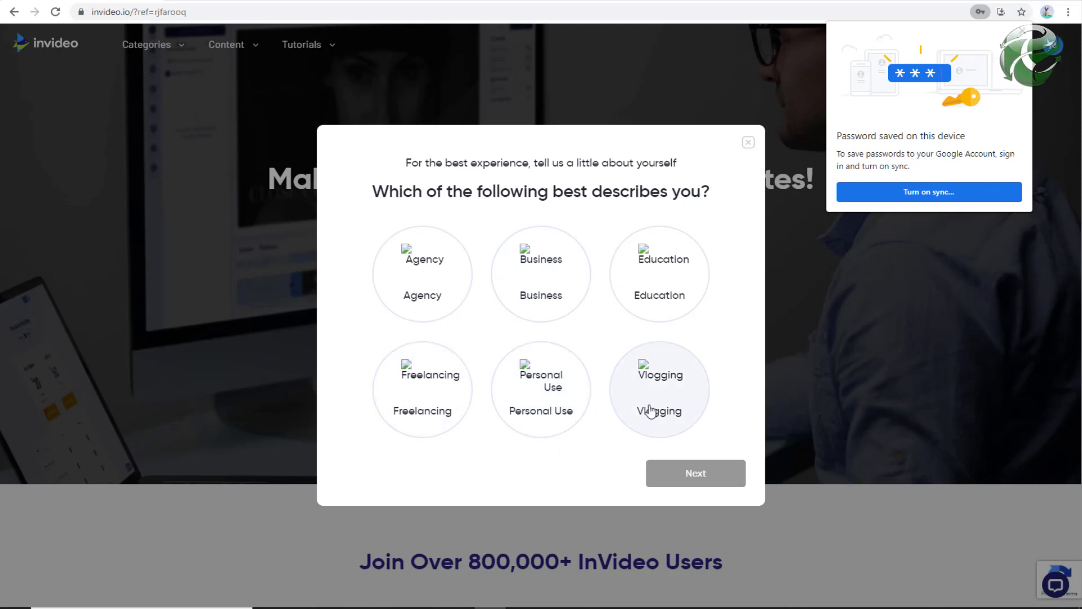
pyautogui.click(448, 412)
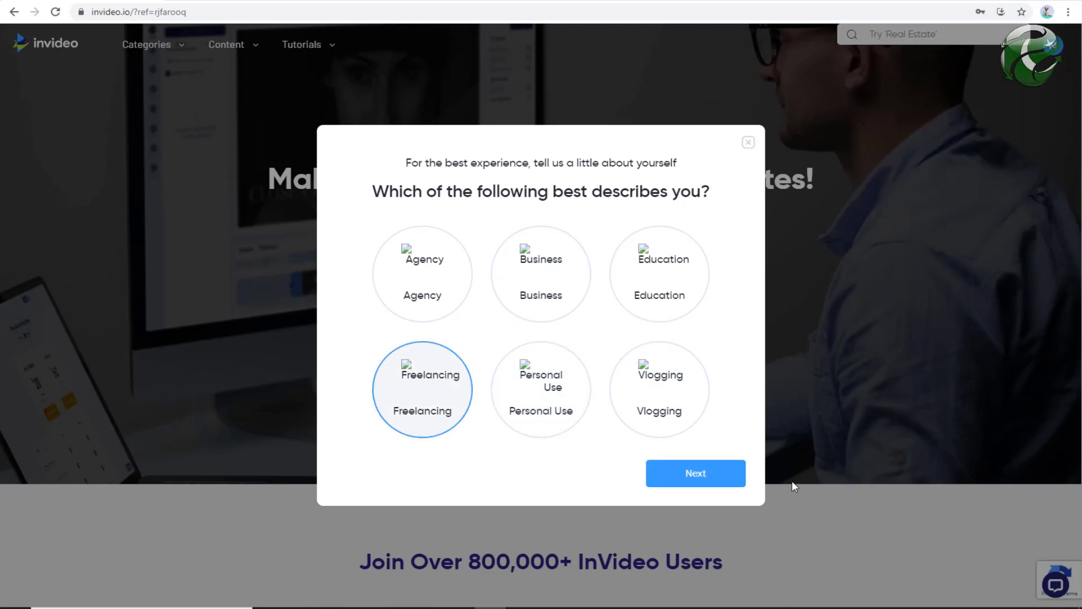
pyautogui.click(699, 476)
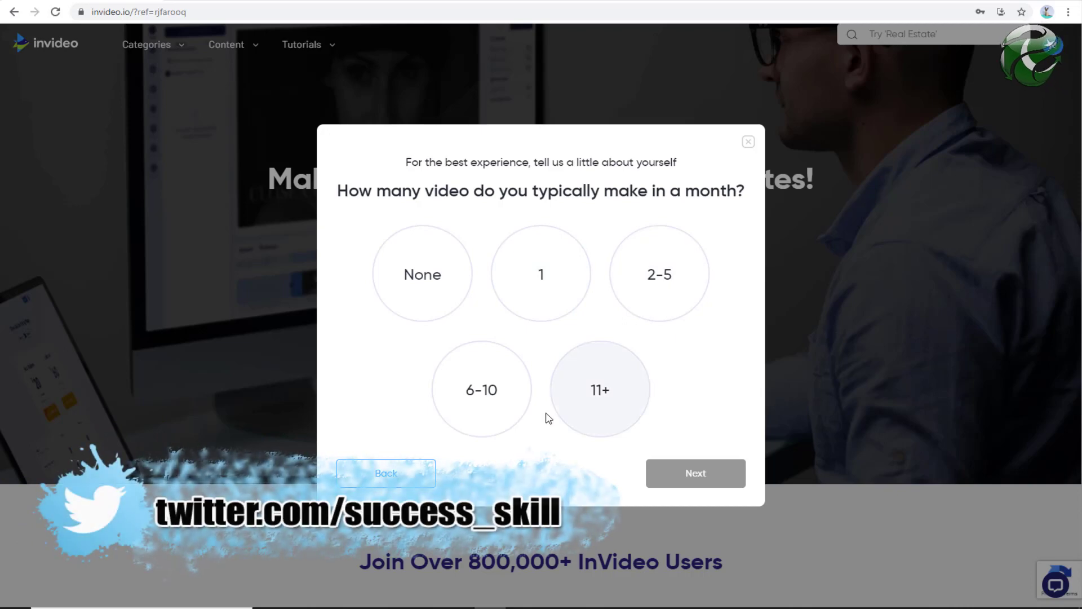
pyautogui.click(613, 396)
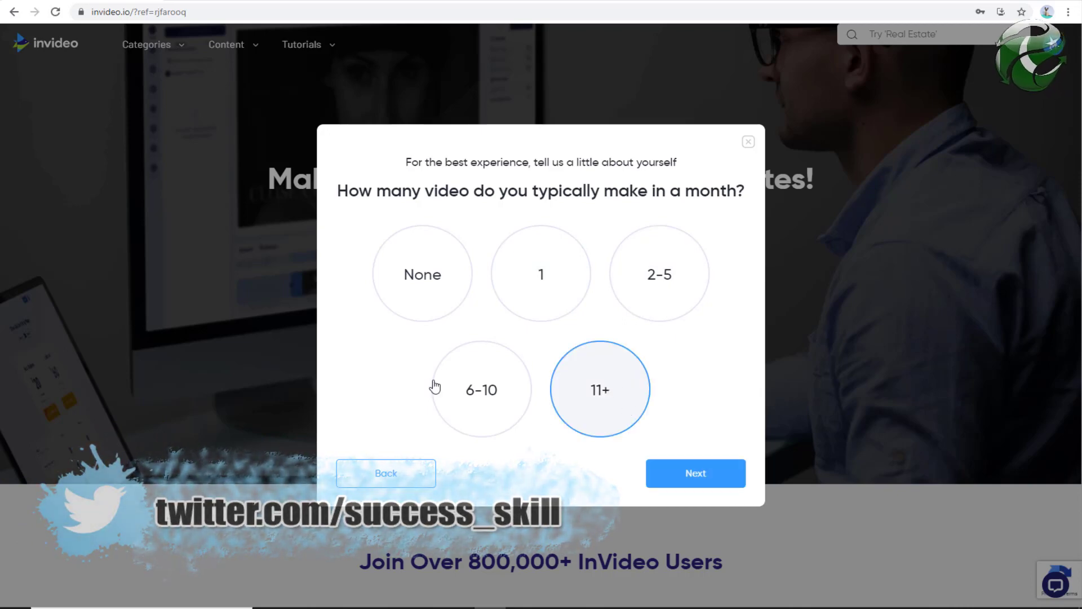
pyautogui.click(715, 475)
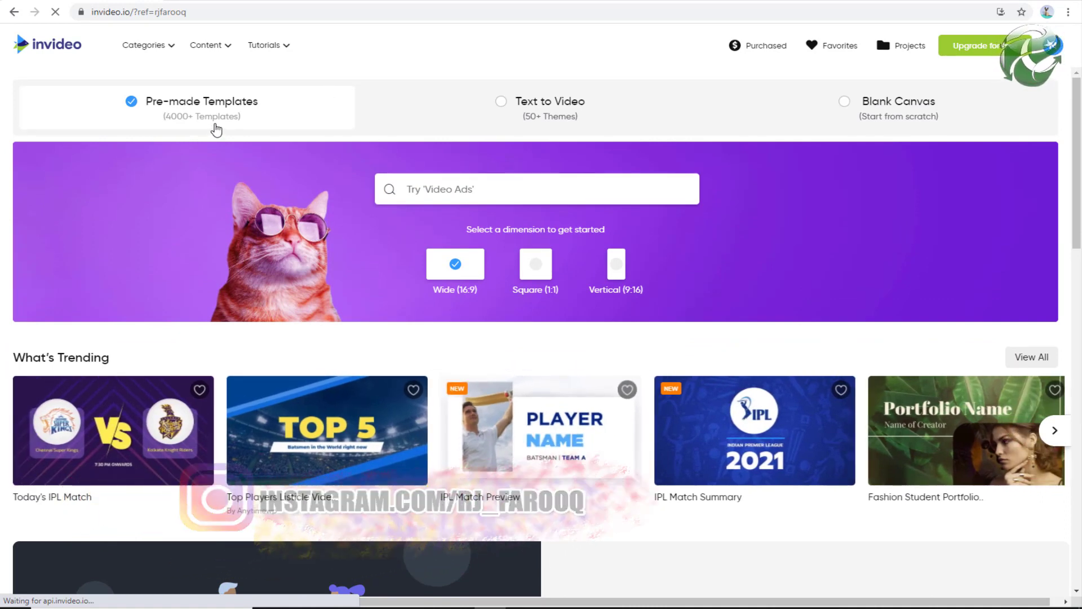
# - Start a project from the Vanilla story template under Text to Video, keeping Wide 16:9
pyautogui.click(546, 116)
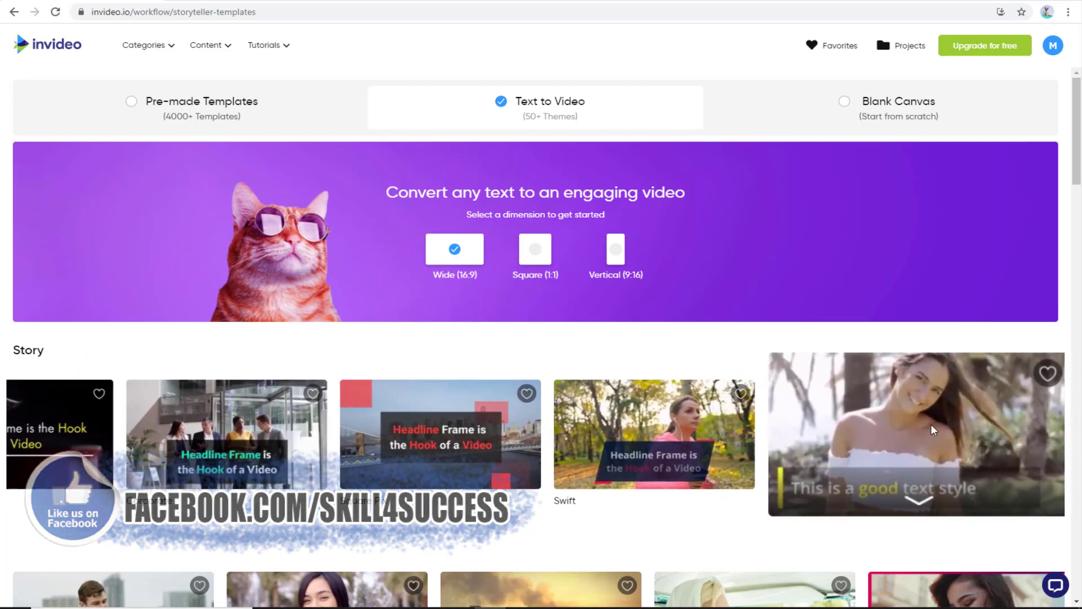
pyautogui.scroll(-3, 799, 482)
pyautogui.scroll(3, 229, 425)
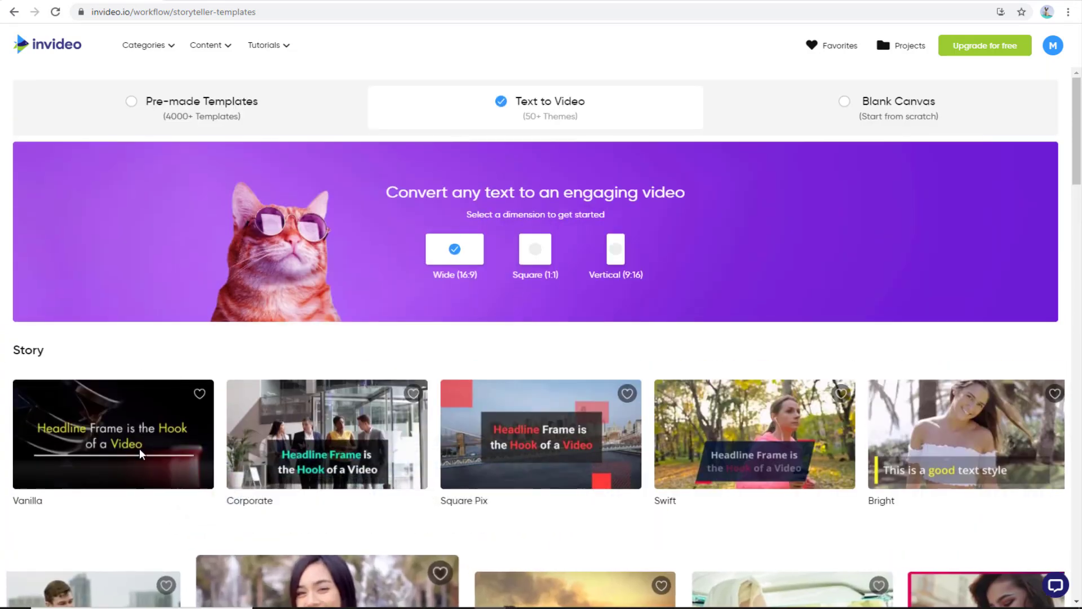
pyautogui.click(110, 428)
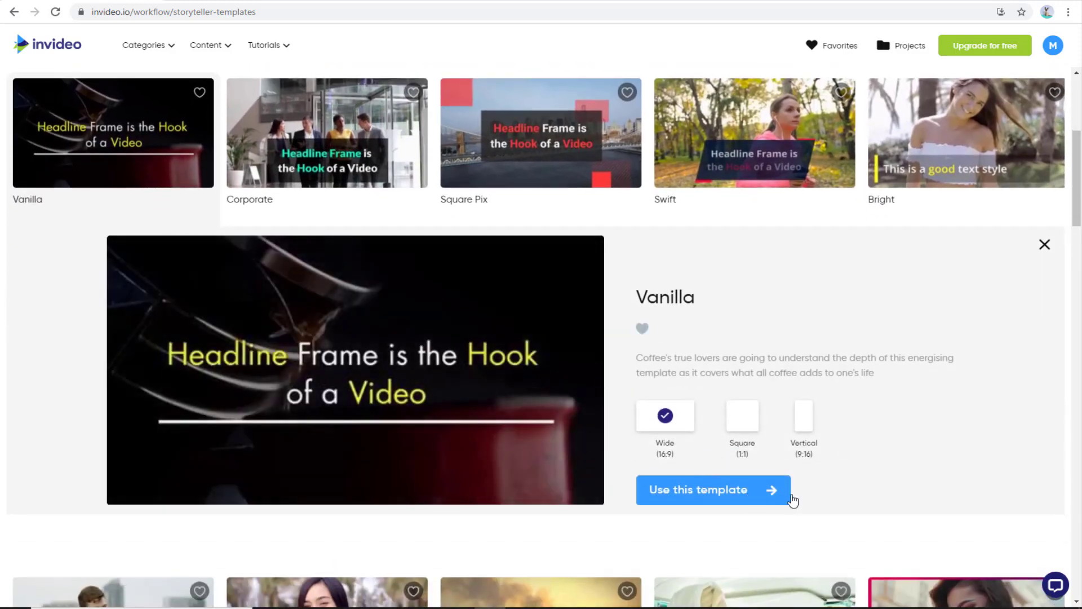
pyautogui.click(733, 490)
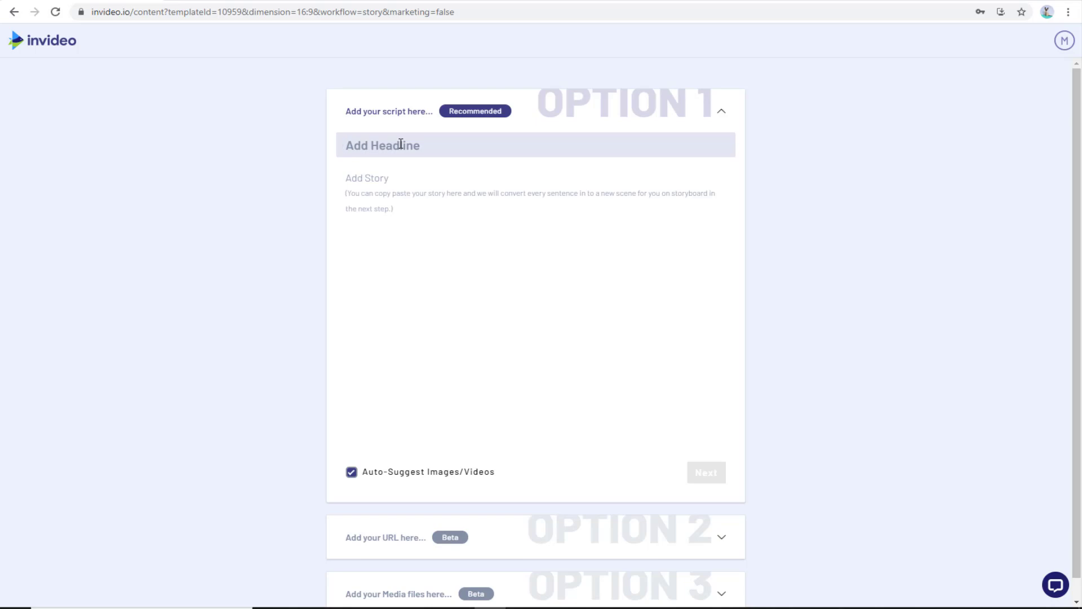
# - Type throwaway test text into the story box, then go back to the template gallery
pyautogui.write('Side effects of lemon')
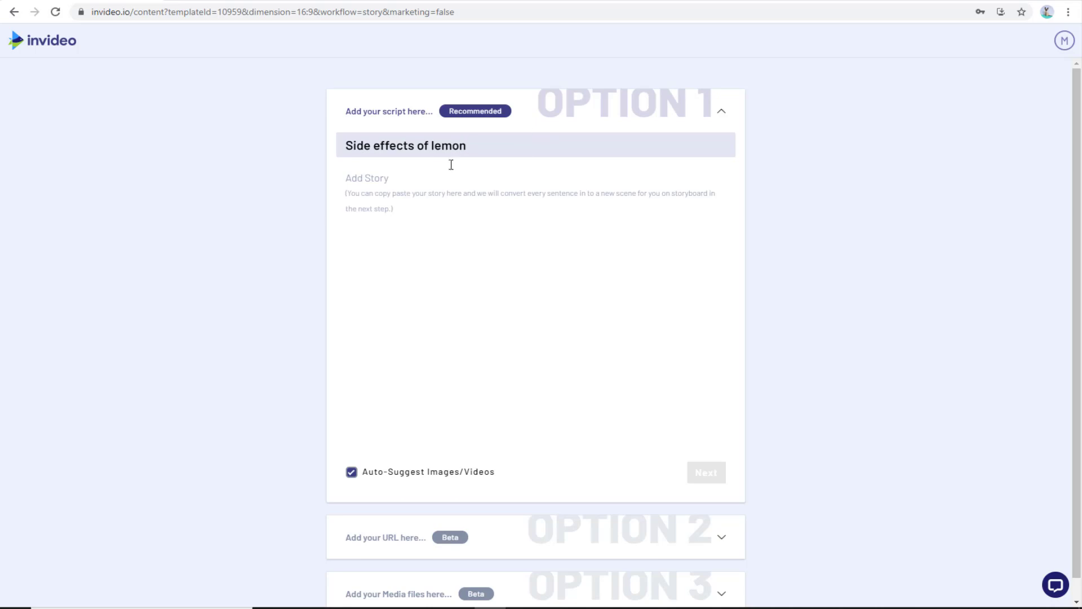
pyautogui.click(462, 222)
pyautogui.write('fdsfjdsfds fds fds gfds gfds ')
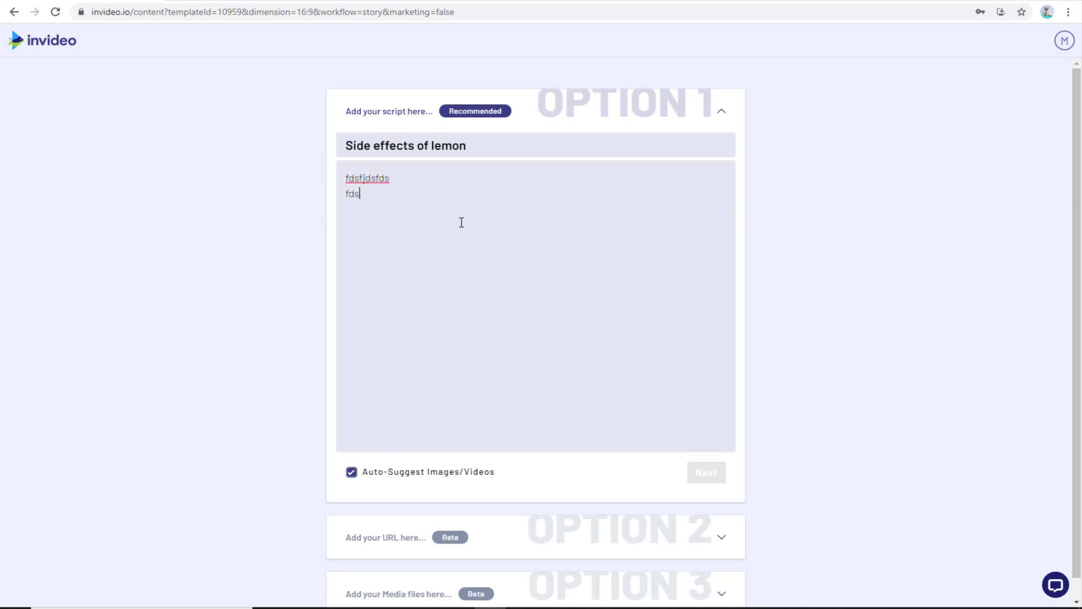
pyautogui.write('g dsgdsg ds gds g dsg sg sd')
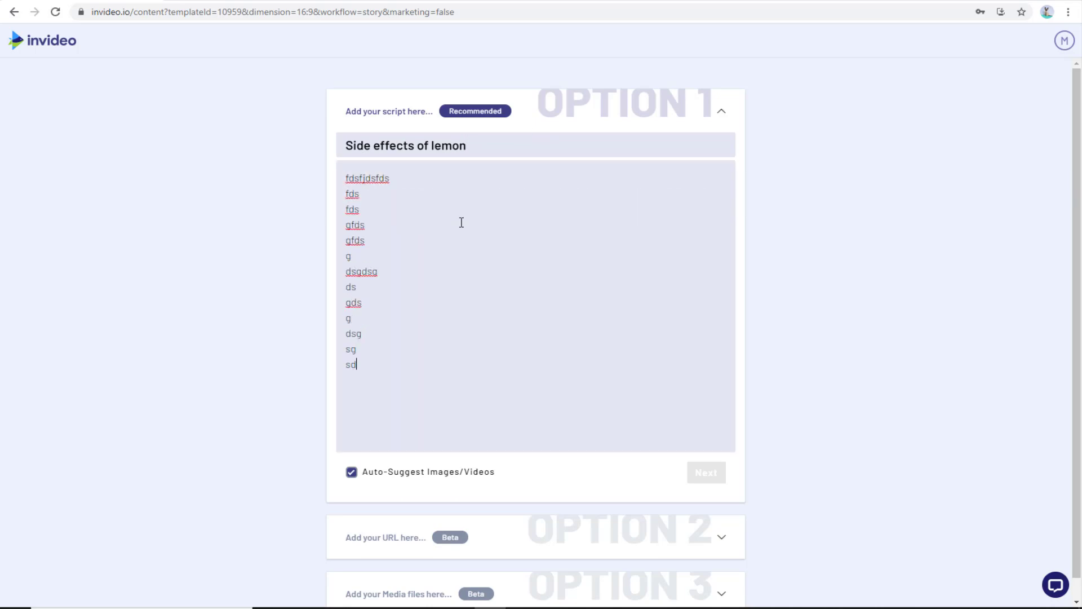
pyautogui.scroll(-1, 482, 394)
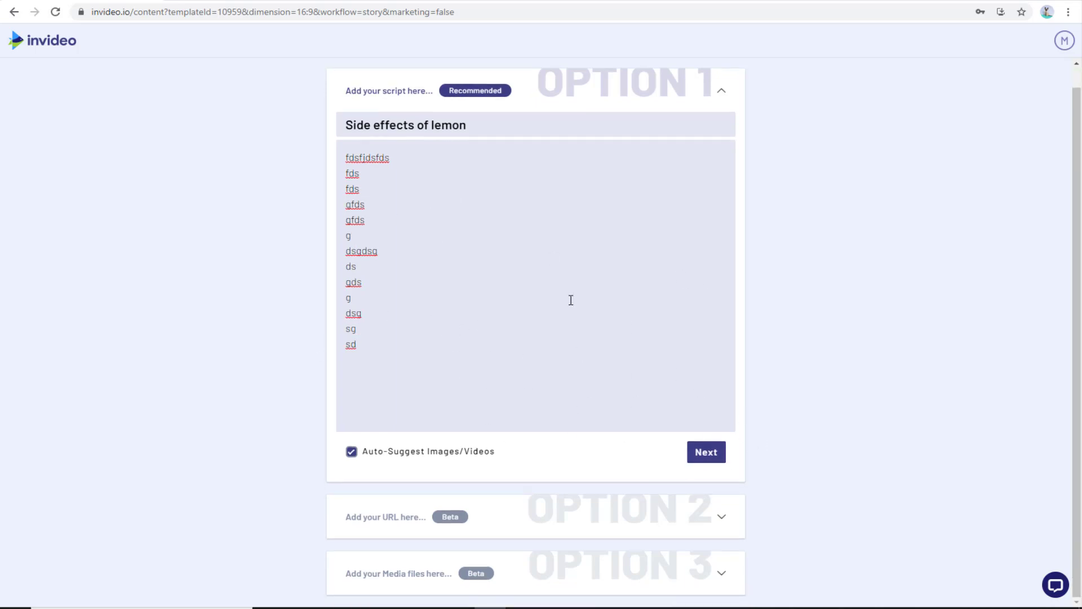
pyautogui.scroll(1, 963, 320)
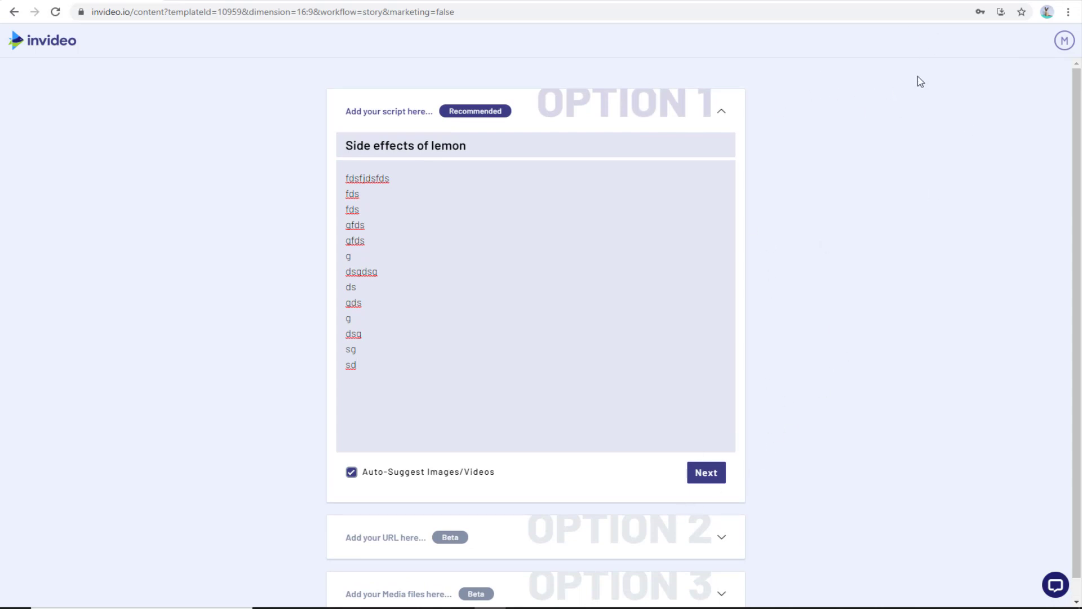
pyautogui.click(14, 12)
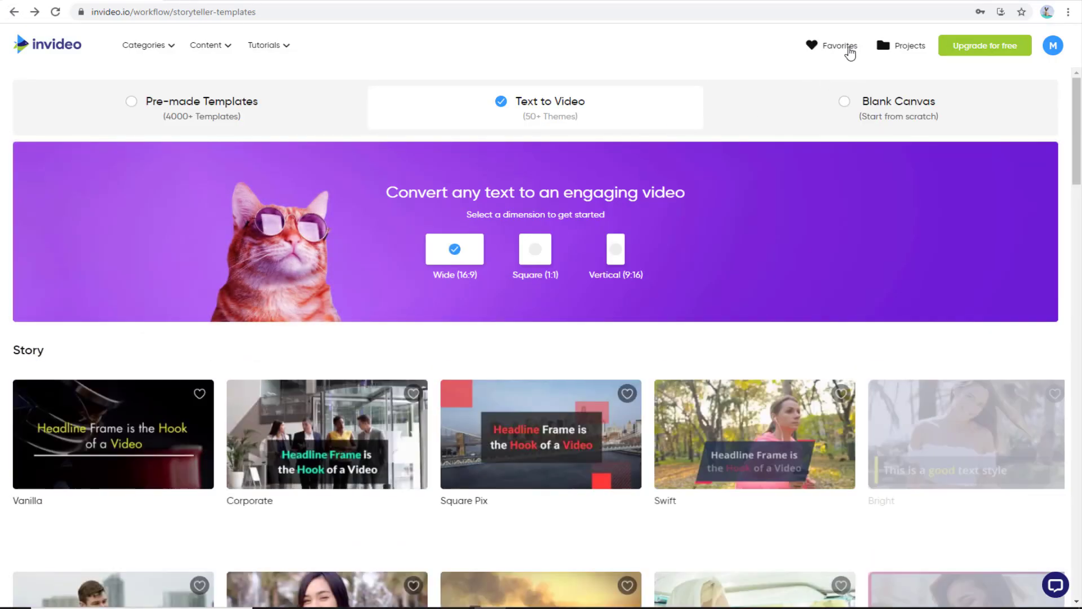
# - Choose the Business plan's 14-day free trial from the upgrade plans
pyautogui.click(990, 52)
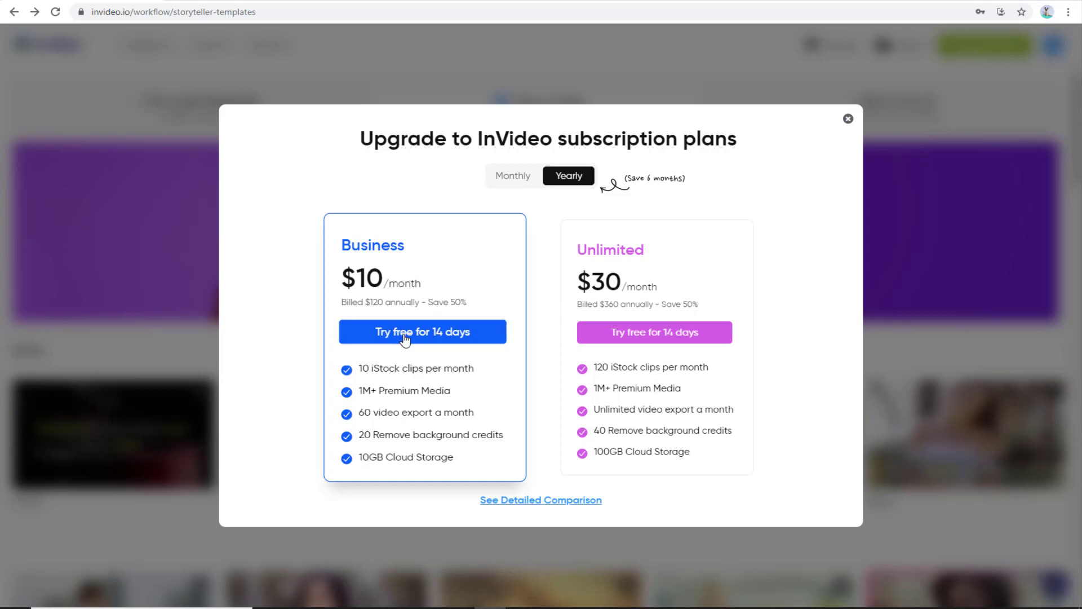
pyautogui.click(452, 338)
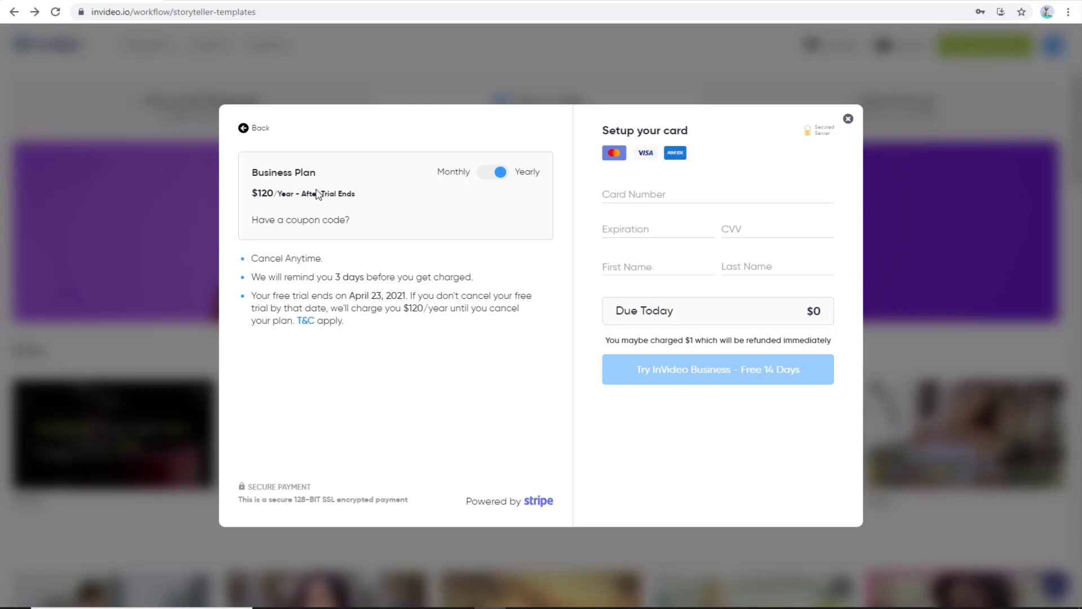
# - Switch to monthly billing, apply a coupon code, then switch back to yearly billing
pyautogui.doubleClick(316, 194)
pyautogui.click(304, 196)
pyautogui.click(502, 178)
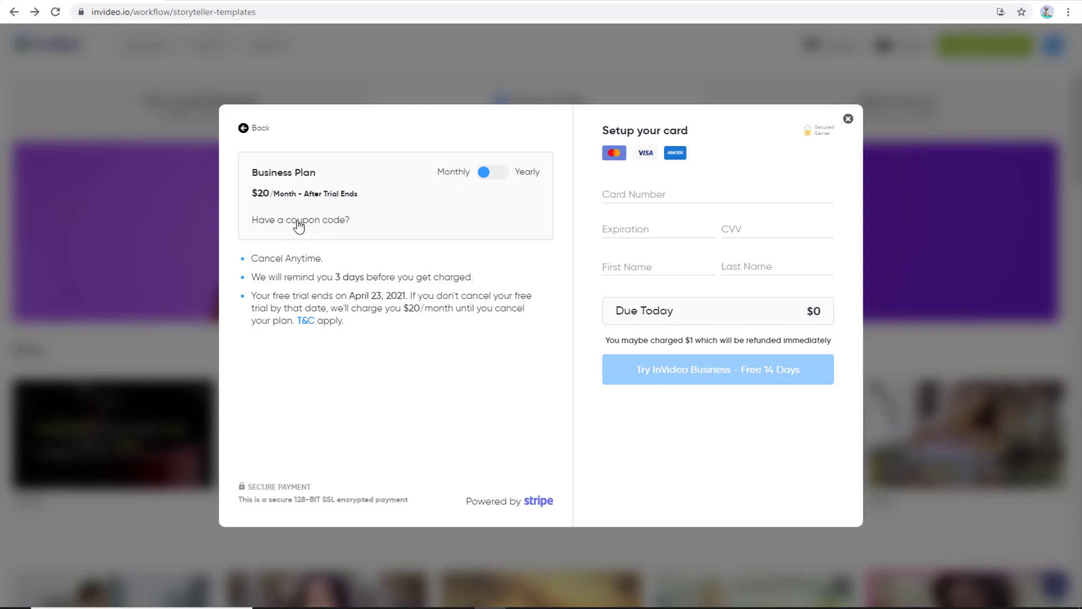
pyautogui.click(306, 221)
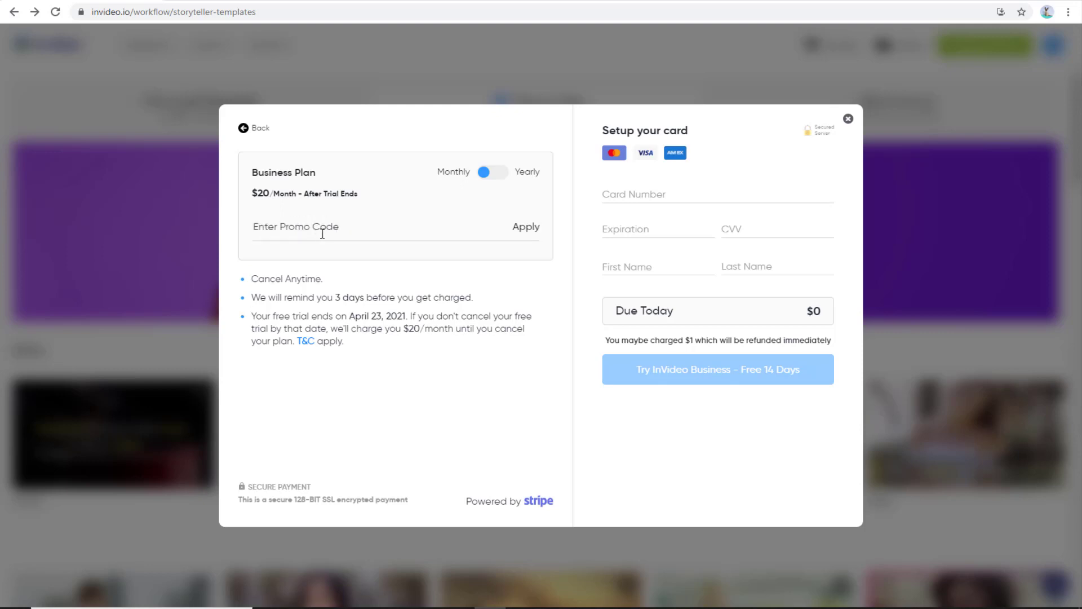
pyautogui.click(348, 227)
pyautogui.write('s')
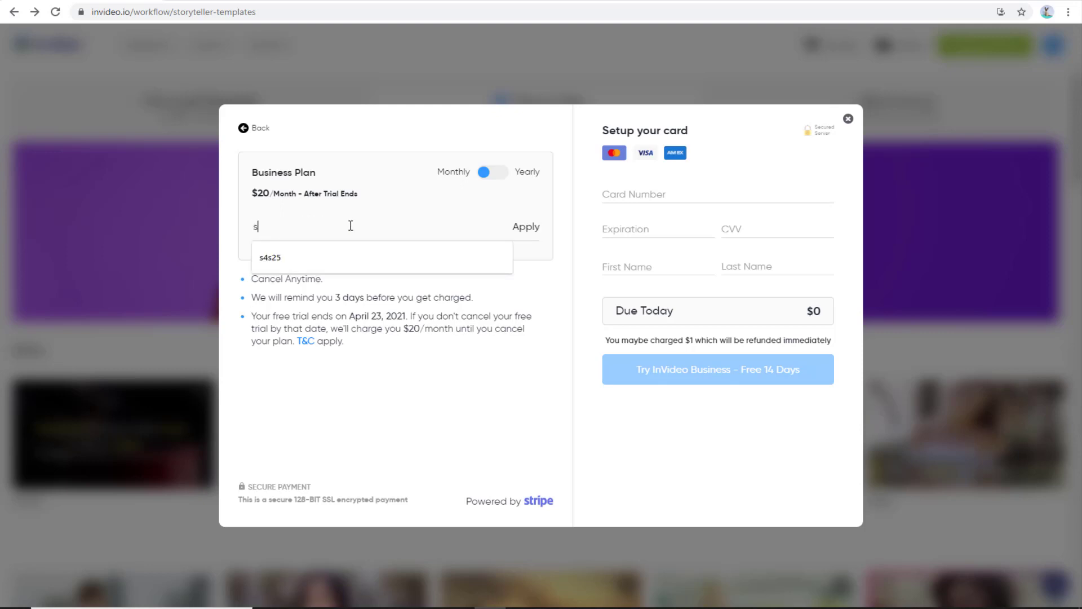
pyautogui.write('fs25')
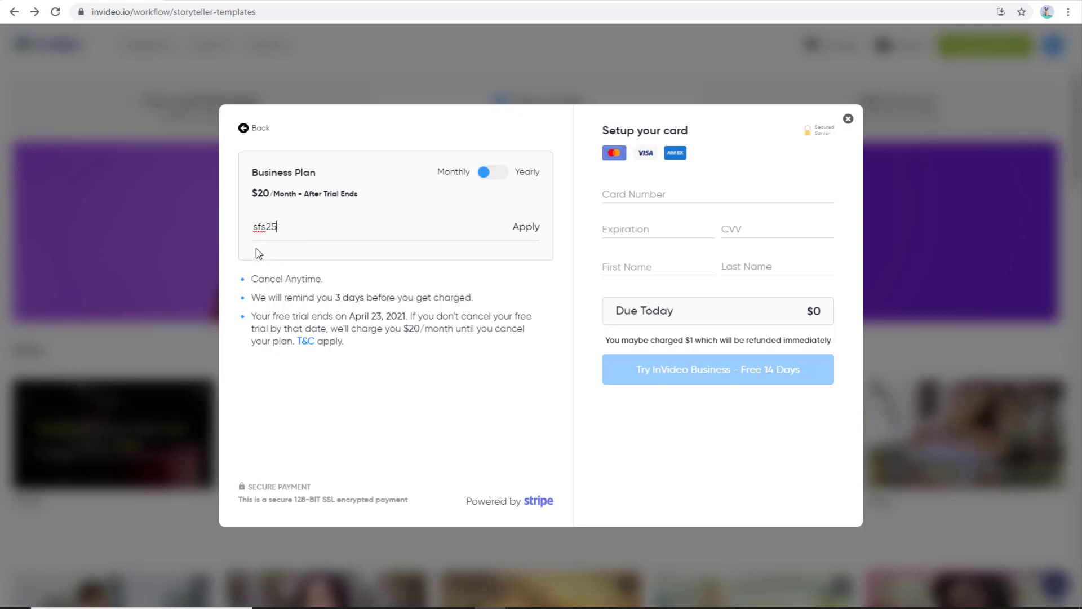
pyautogui.click(519, 226)
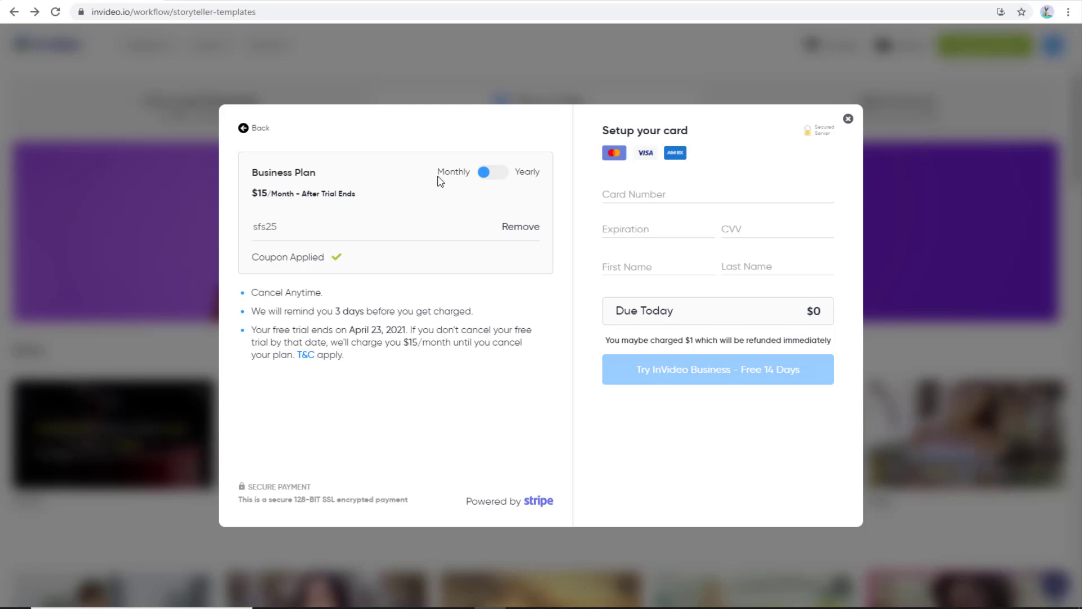
pyautogui.click(495, 179)
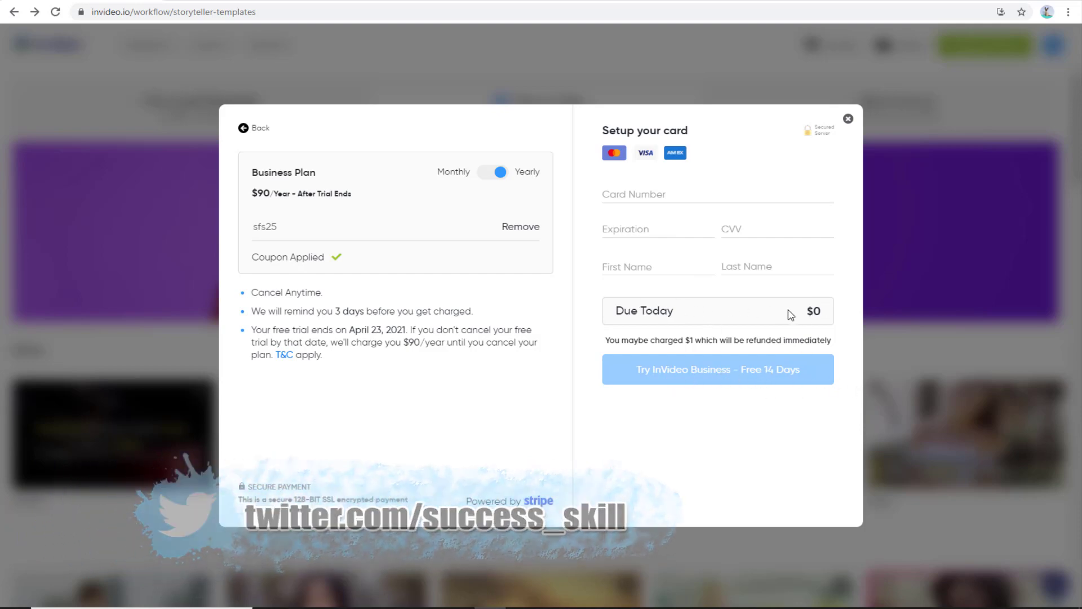
# - Highlight the $1 charge note on the checkout, then clear the highlight
pyautogui.moveTo(605, 344); pyautogui.dragTo(750, 345)
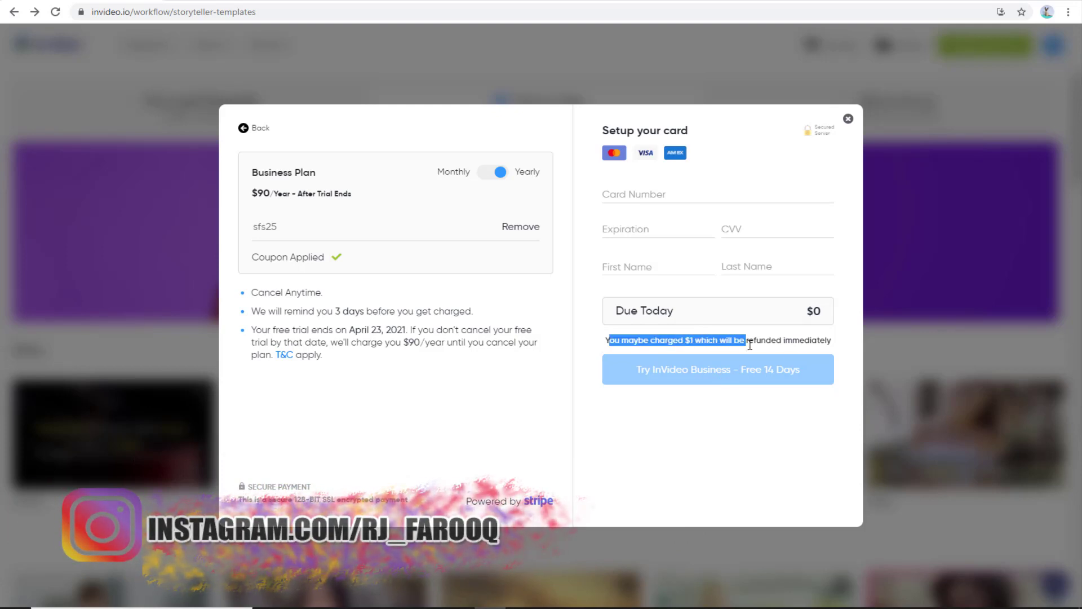
pyautogui.click(828, 340)
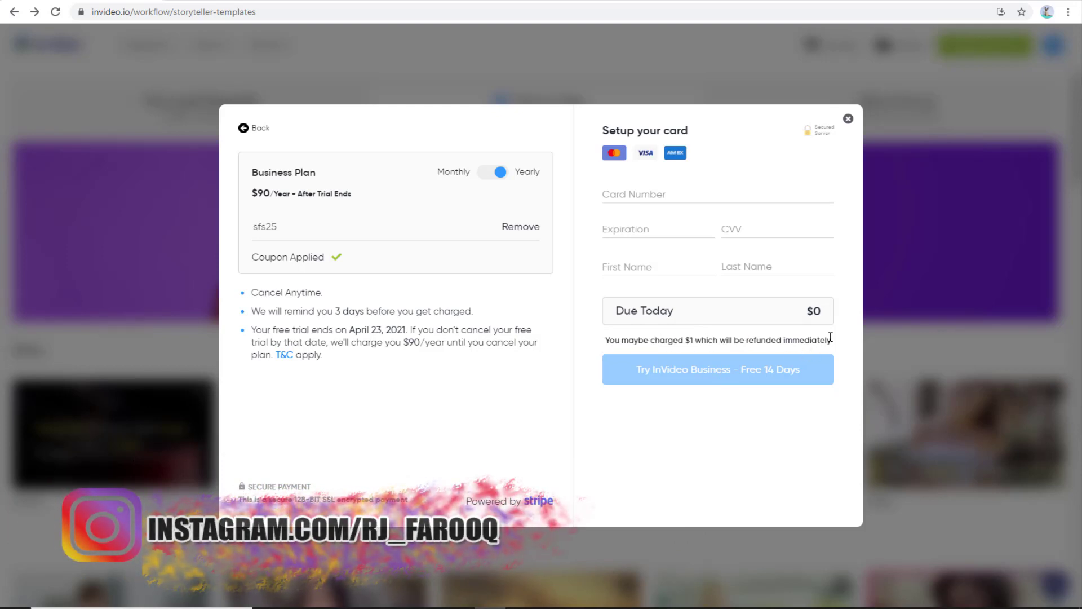
pyautogui.moveTo(831, 340); pyautogui.dragTo(605, 349)
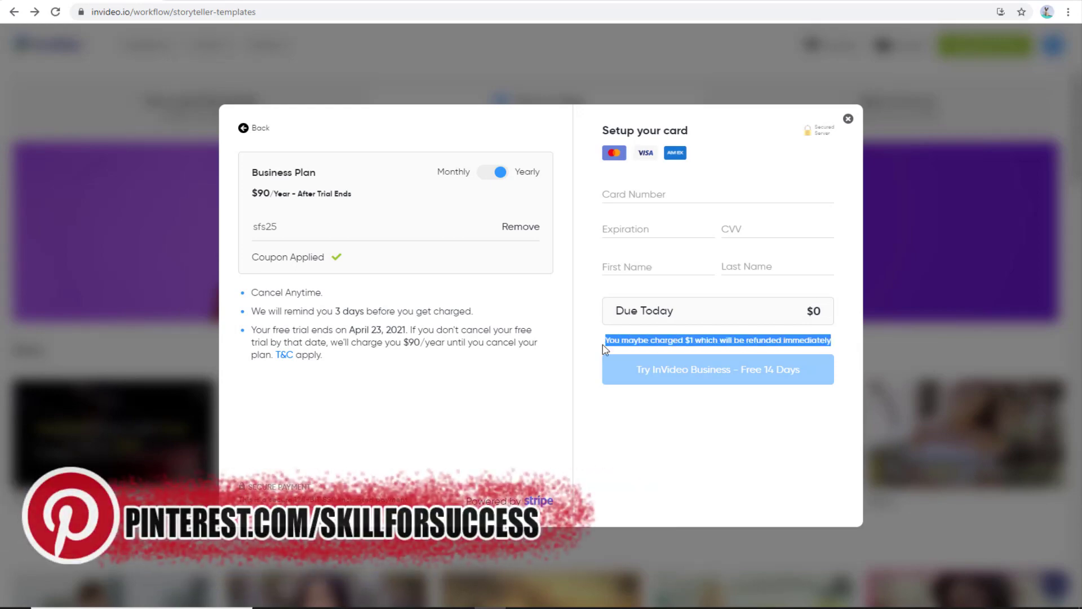
pyautogui.click(849, 121)
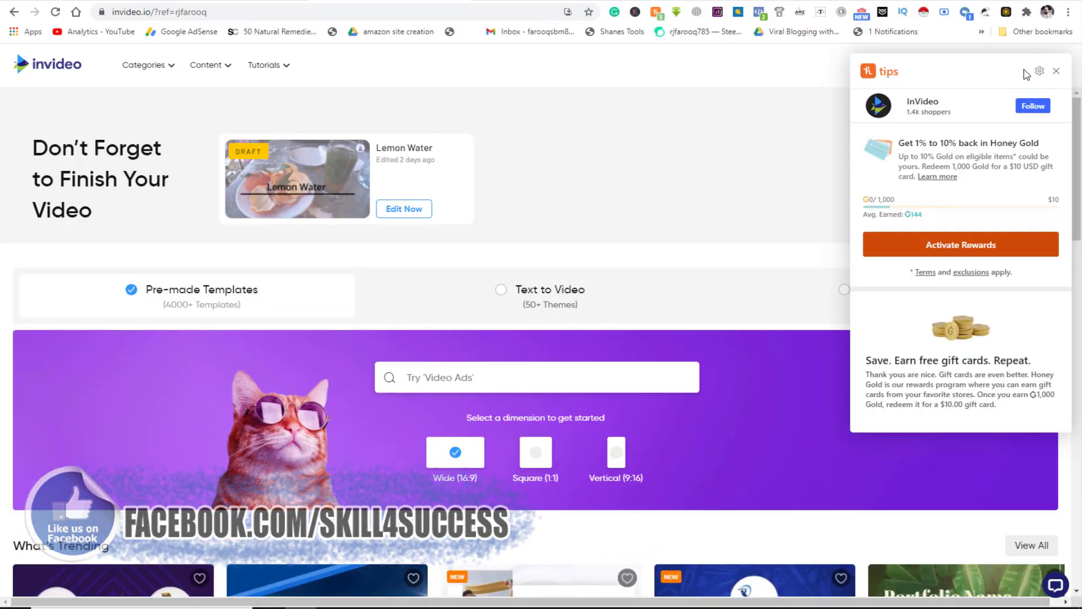
# - Dismiss the Honey popup and start a Text to Video project from the Vanilla story template
pyautogui.click(61, 71)
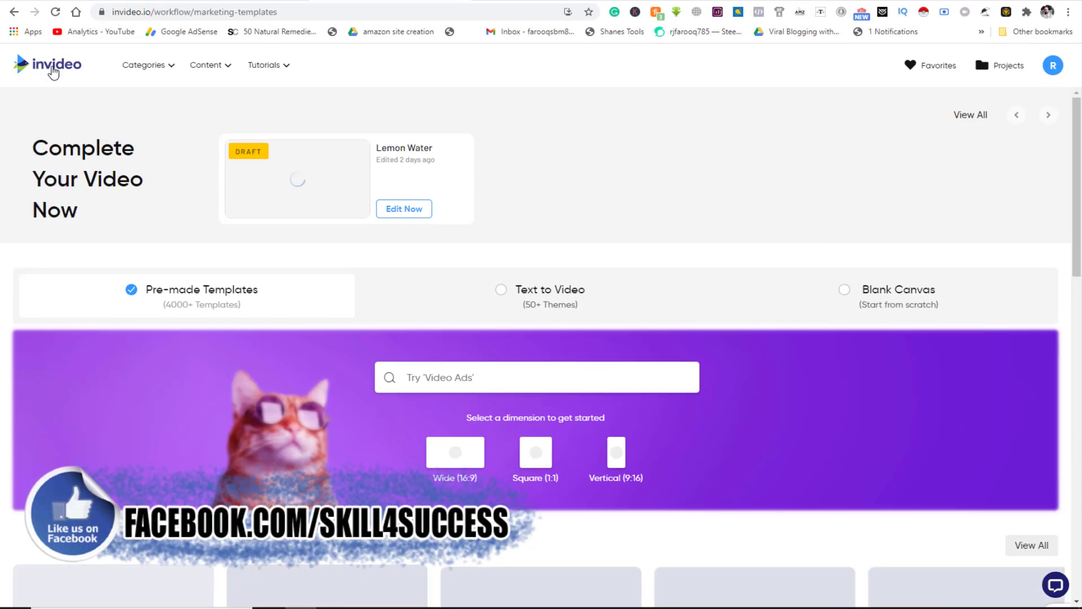
pyautogui.click(500, 292)
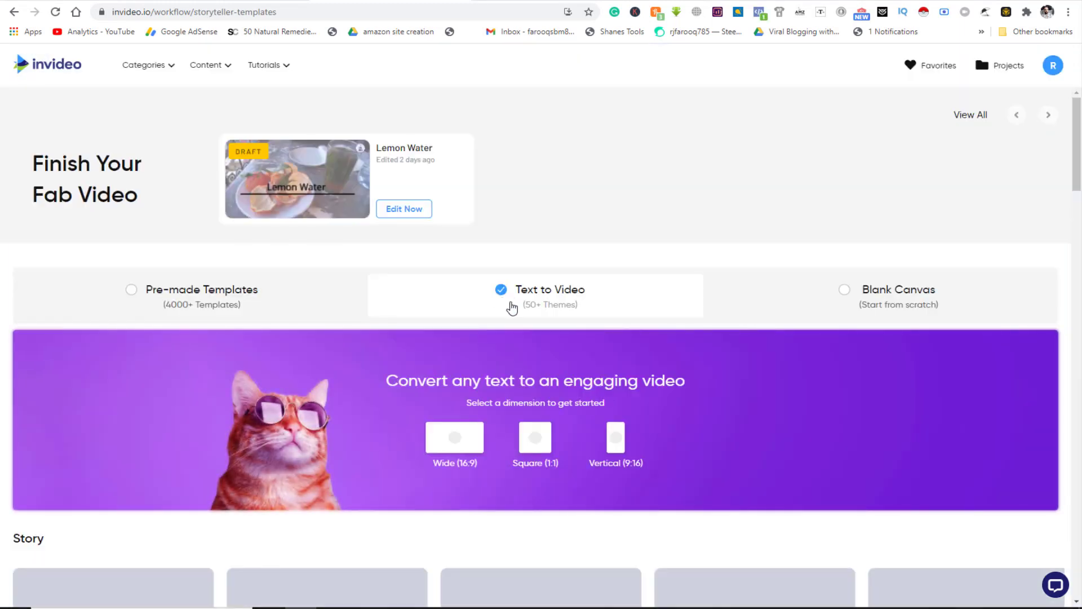
pyautogui.scroll(-5, 415, 417)
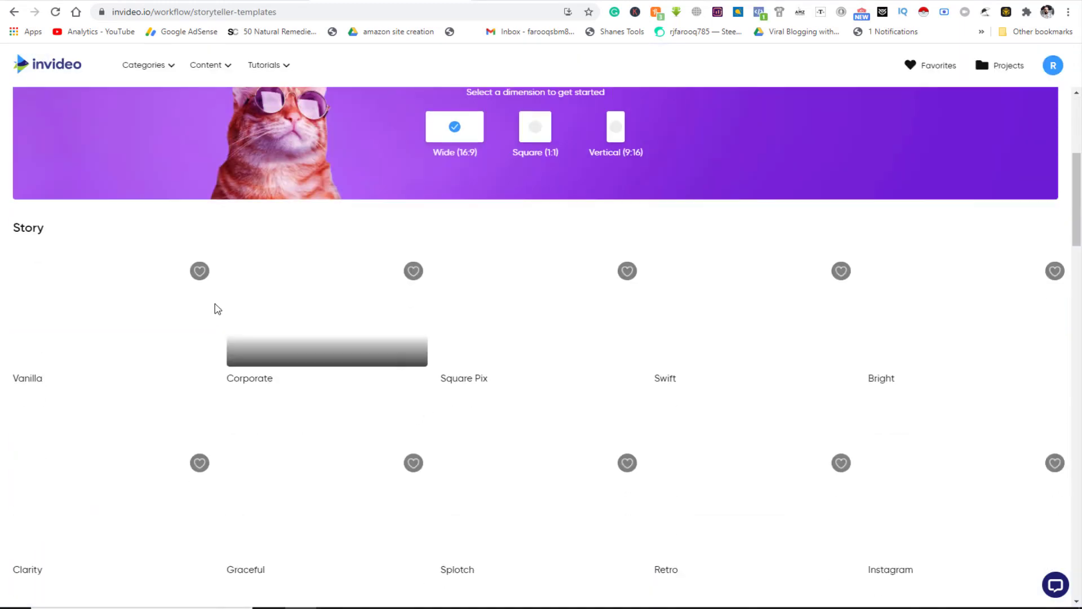
pyautogui.scroll(-5, 332, 411)
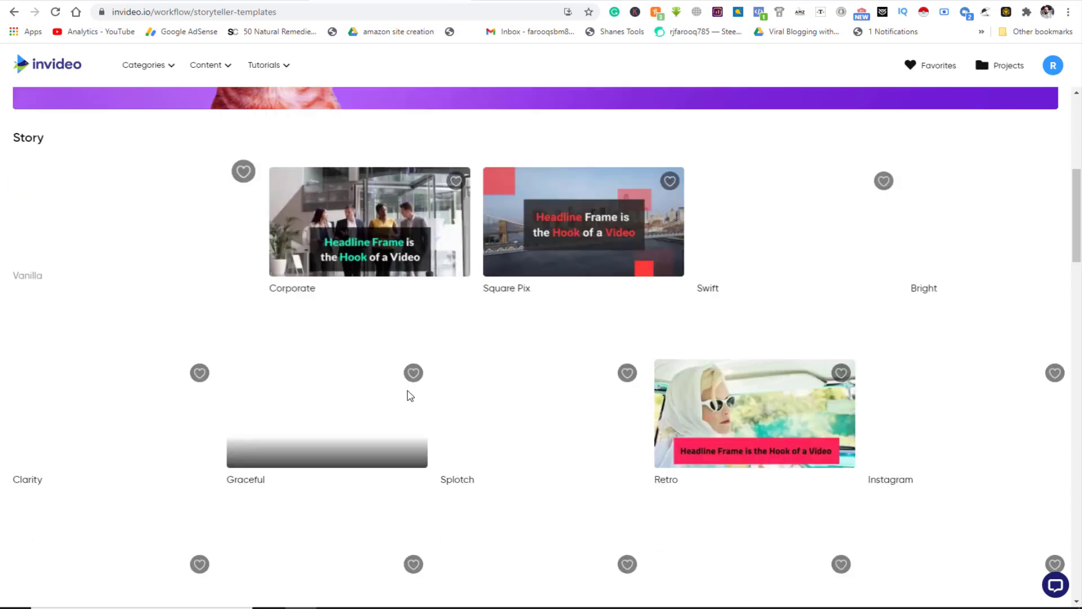
pyautogui.scroll(5, 409, 395)
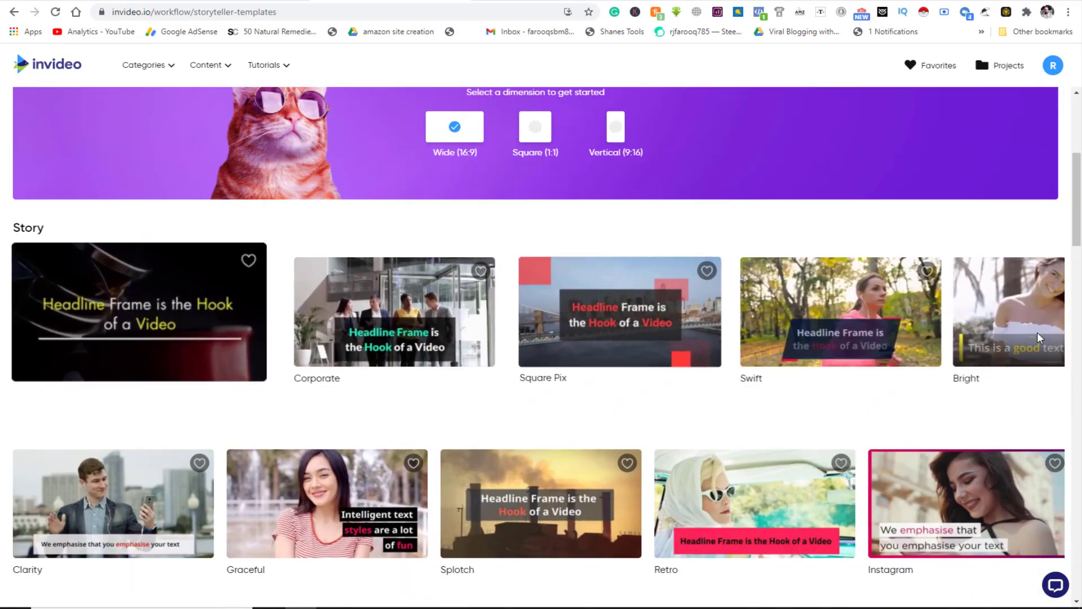
pyautogui.scroll(-9, 657, 447)
pyautogui.scroll(-2, 572, 401)
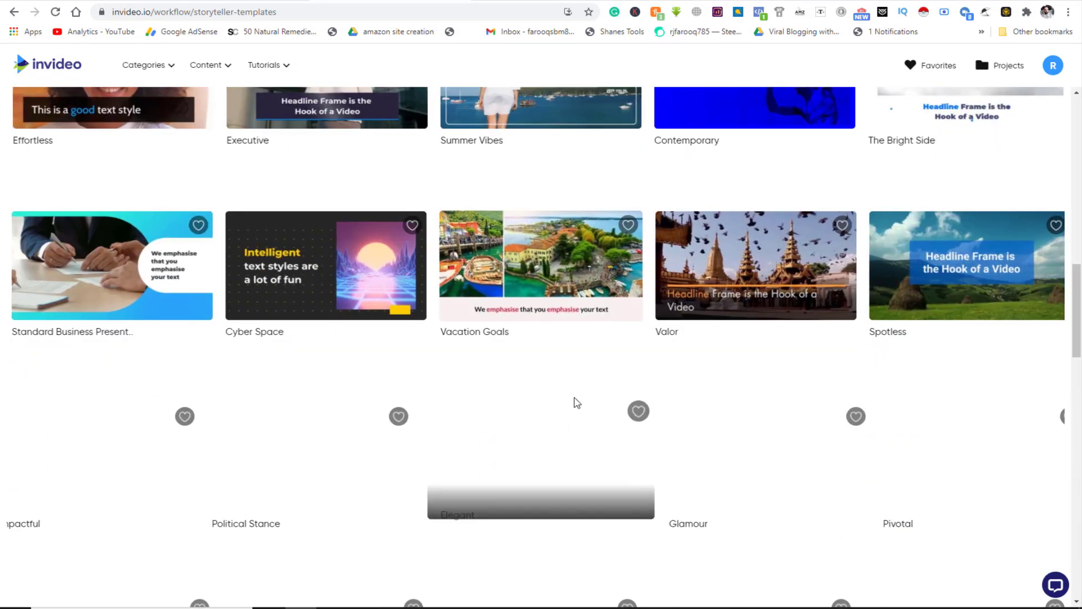
pyautogui.scroll(14, 746, 439)
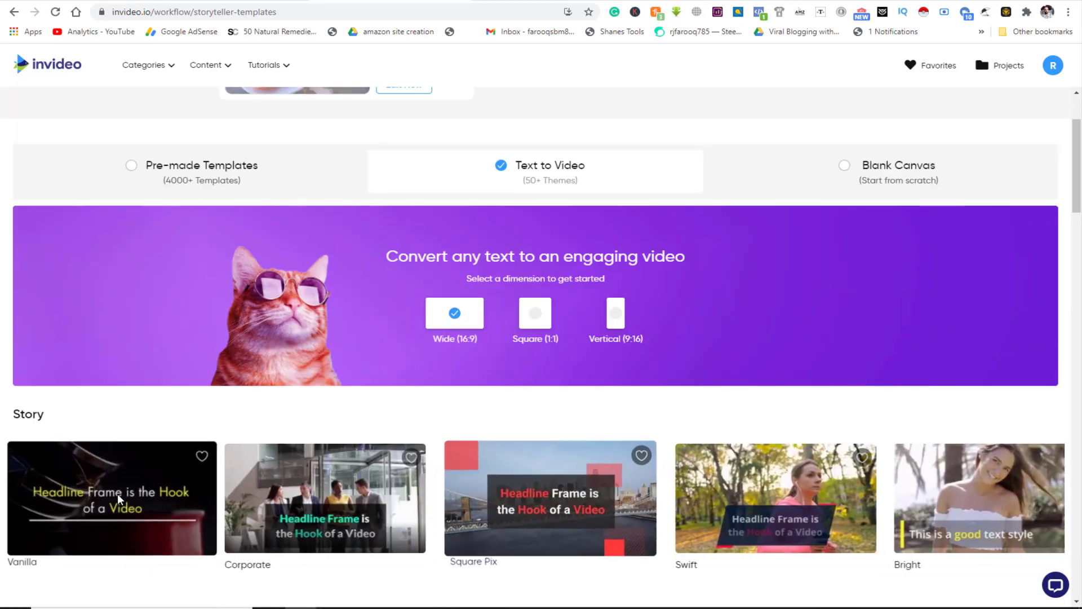
pyautogui.click(171, 486)
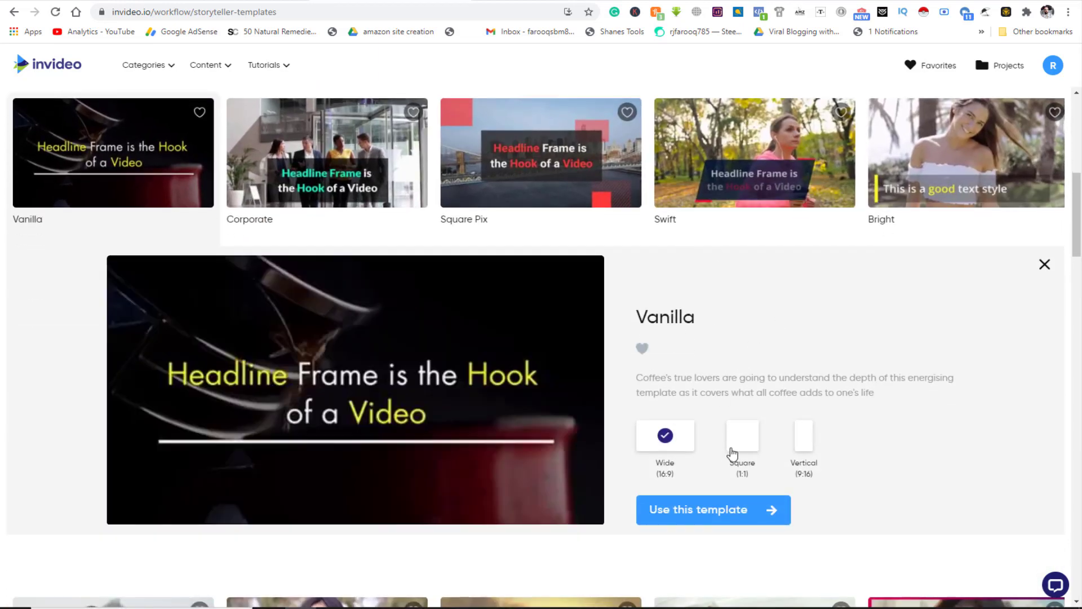
pyautogui.click(720, 514)
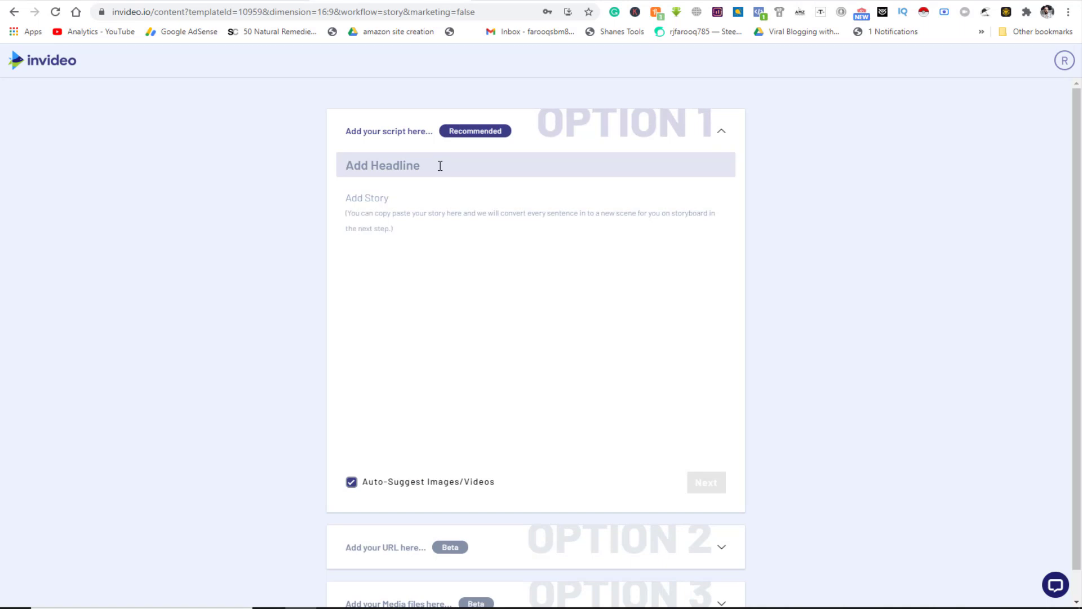
# - Type the headline 'Benefits of Lemon Water', fixing the stray capital E
pyautogui.write('LEmon Wa')
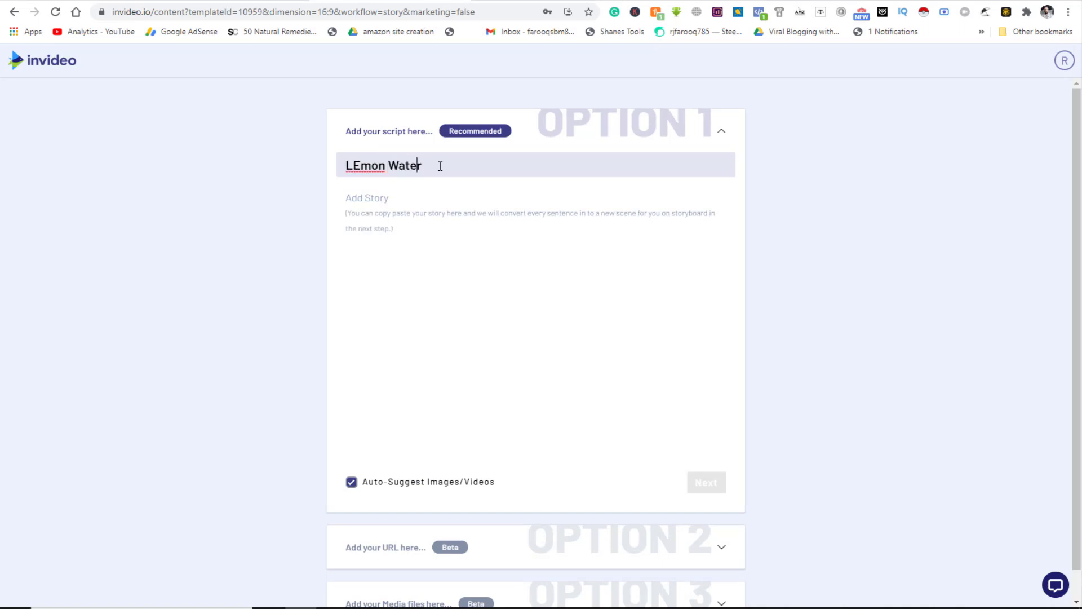
pyautogui.write('ter')
pyautogui.press('Home')
pyautogui.write('Benefit')
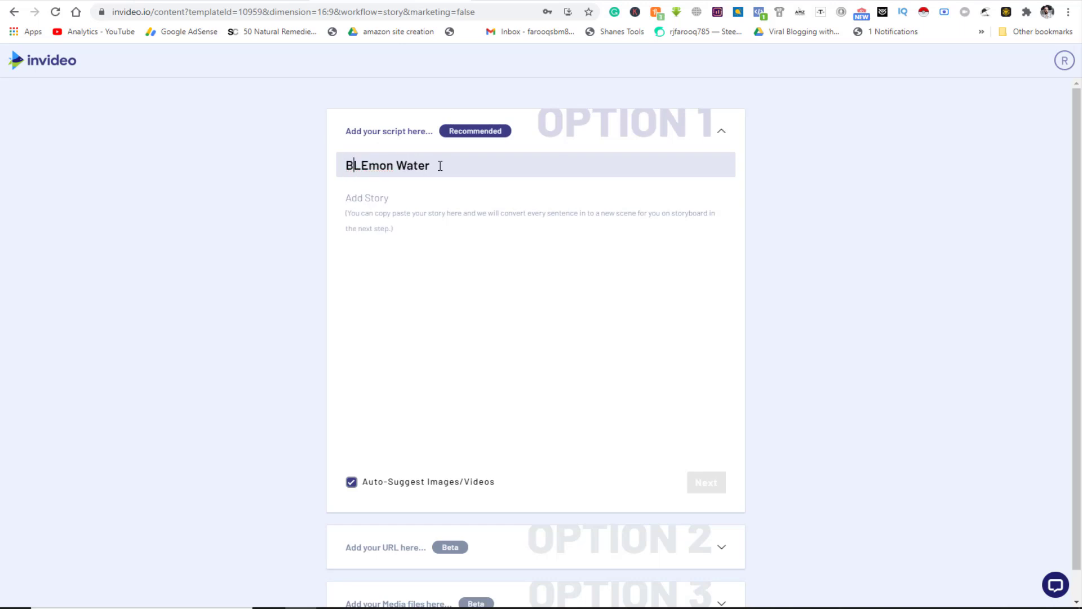
pyautogui.write('s ')
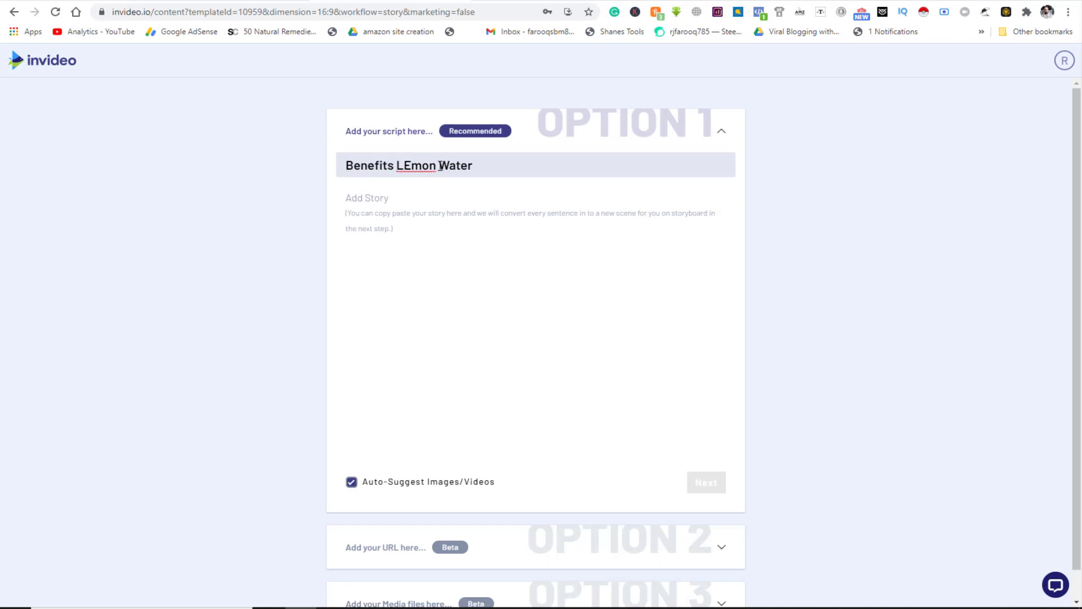
pyautogui.write('of')
pyautogui.press('BackSpace')
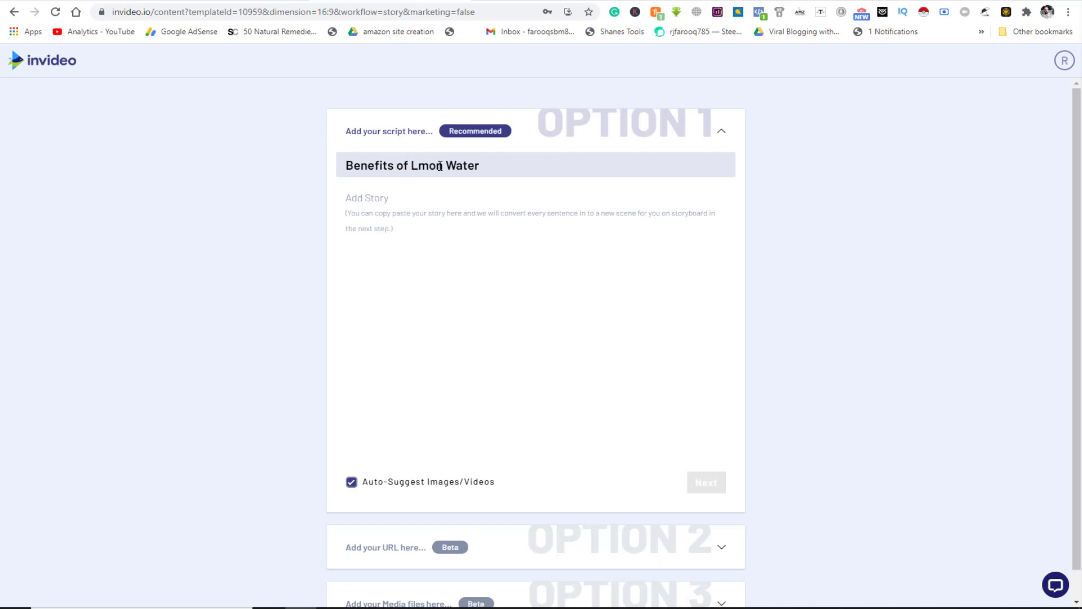
pyautogui.write('e')
# - Copy the title, undoing an accidental paste, and open a new browser tab
pyautogui.moveTo(507, 167); pyautogui.dragTo(275, 169)
pyautogui.hotkey('ctrl', 'v')
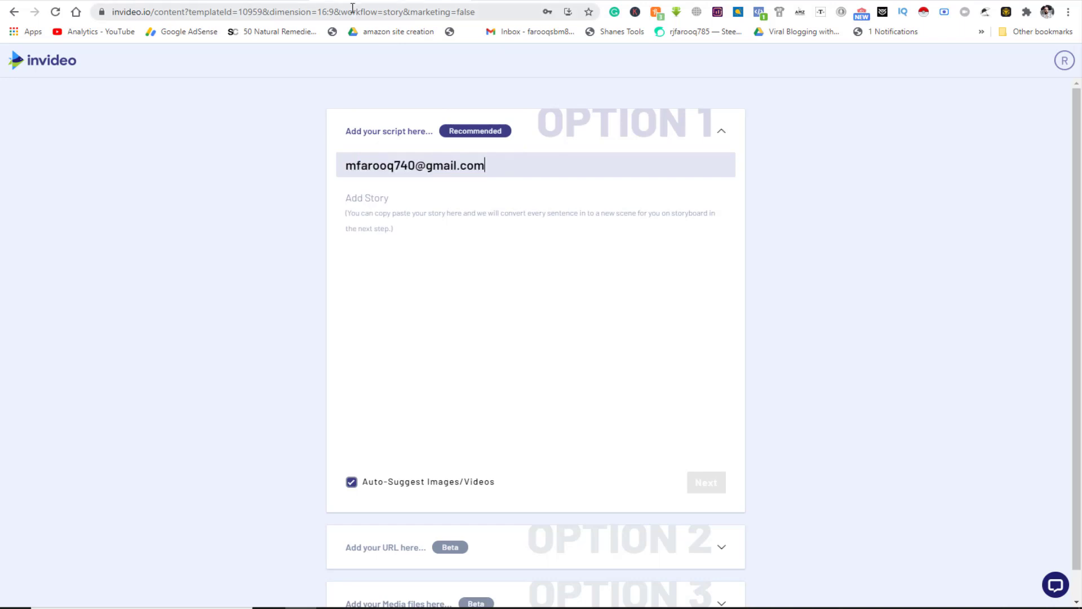
pyautogui.hotkey('ctrl', 'z')
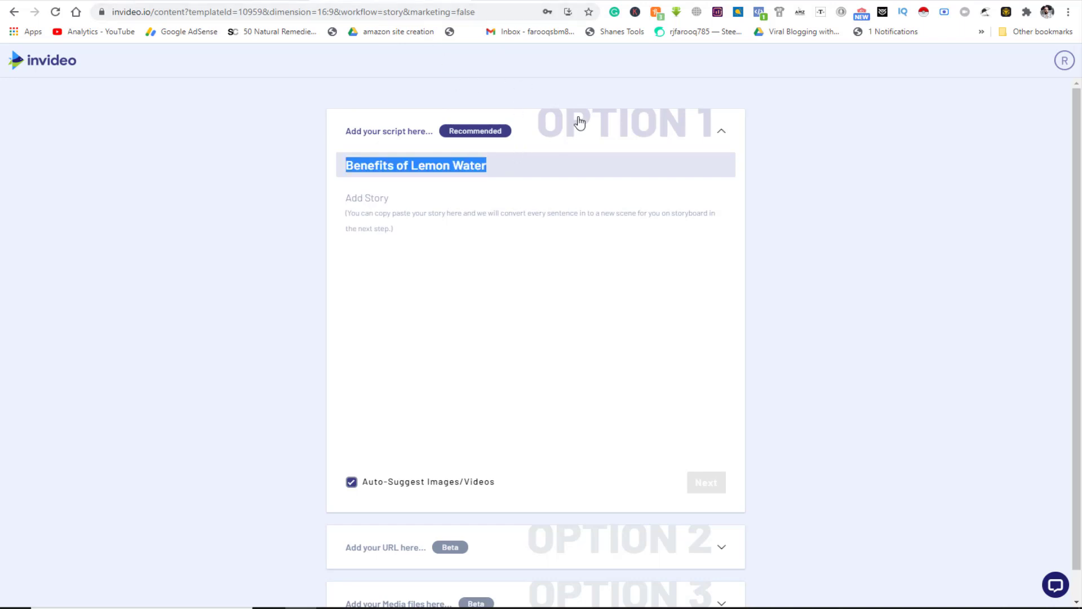
pyautogui.hotkey('ctrl', 'c')
pyautogui.hotkey('ctrl', 't')
# - Search Google for 'Benefits of Lemon Water' and open the Medical News Today article
pyautogui.hotkey('ctrl', 'v')
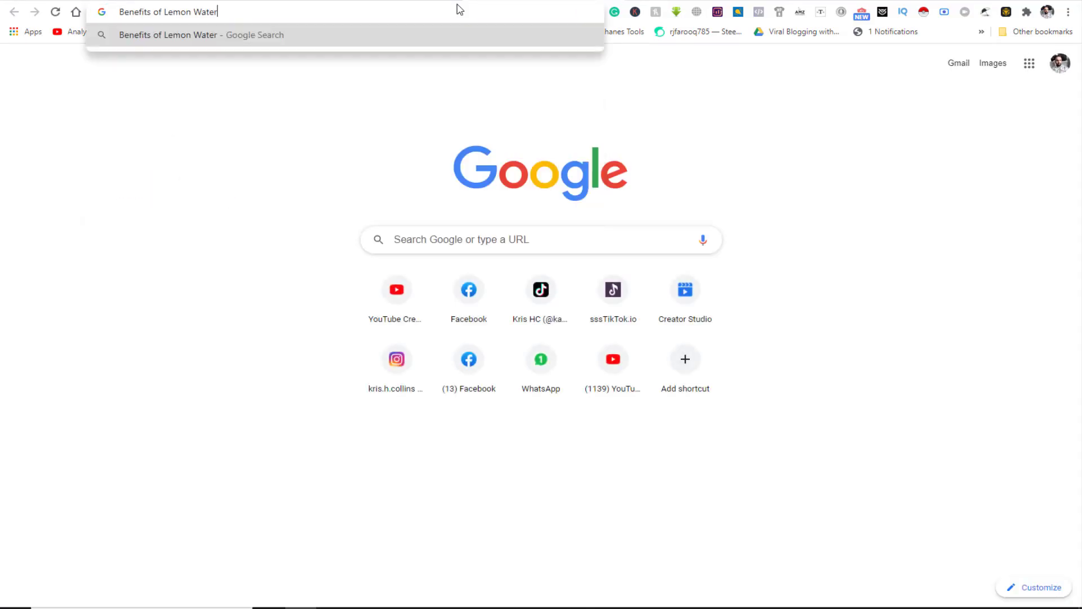
pyautogui.press('Return')
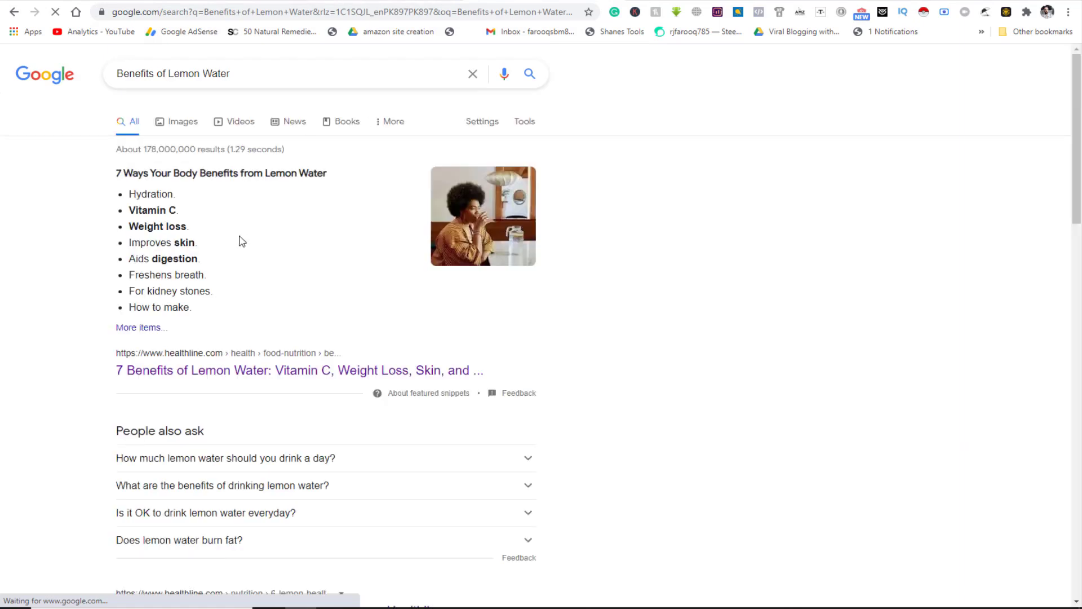
pyautogui.scroll(-9, 234, 435)
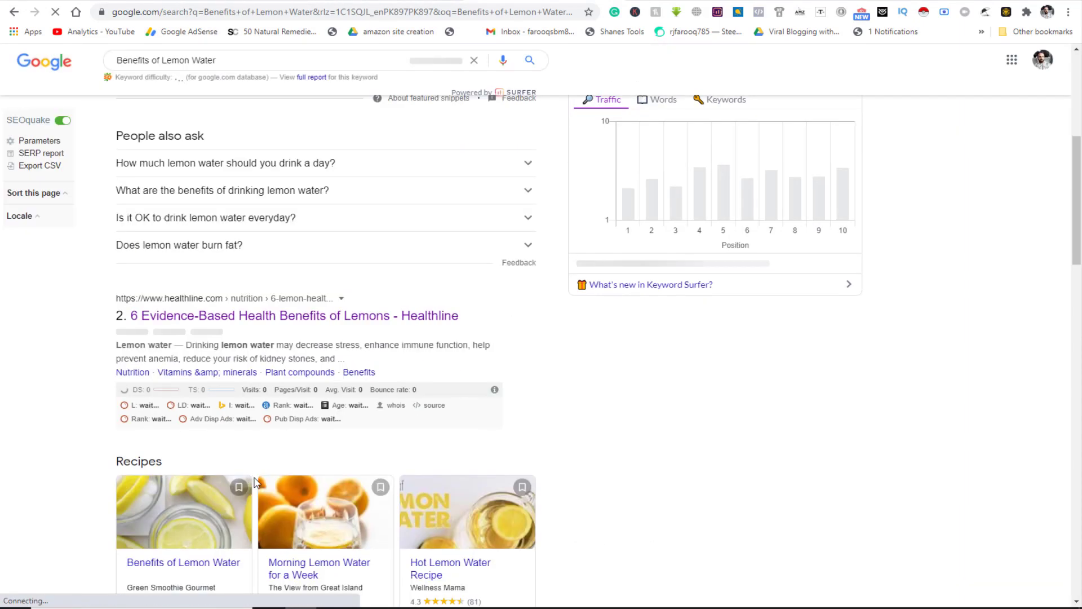
pyautogui.scroll(-5, 261, 504)
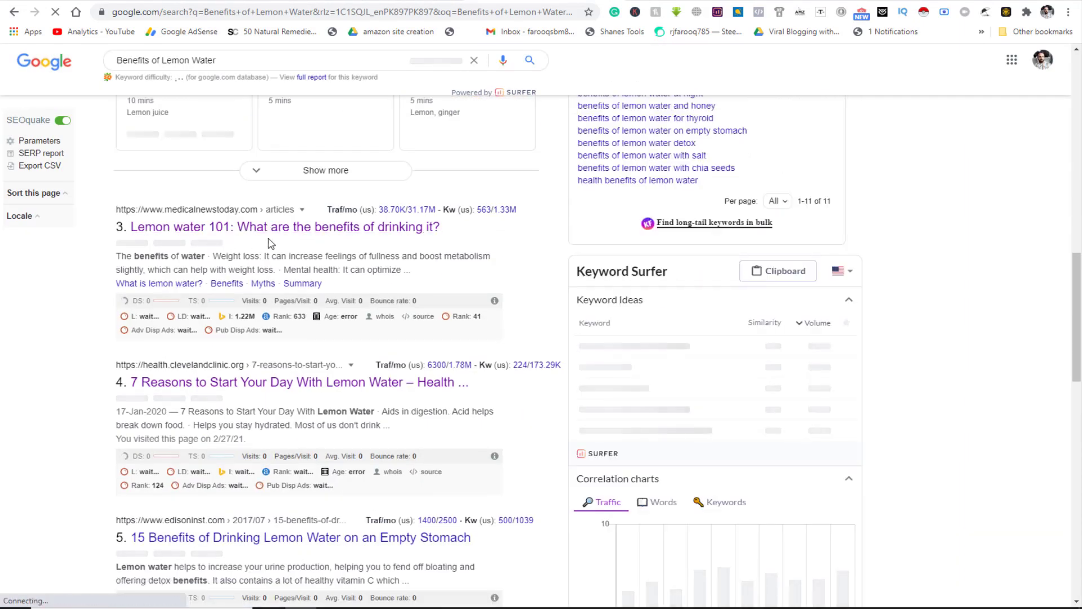
pyautogui.click(389, 226)
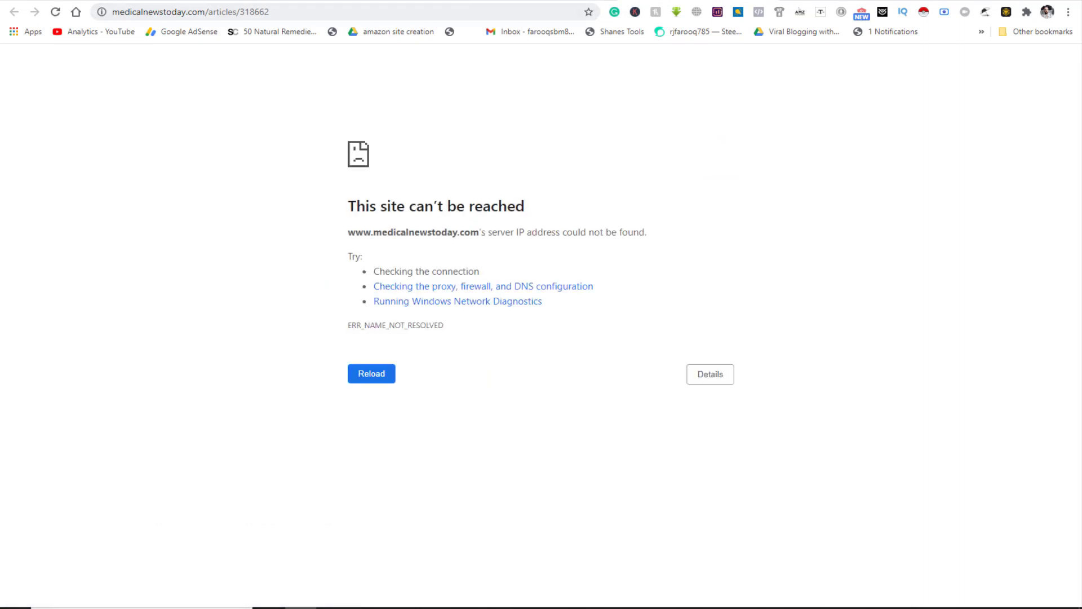
# - Reload the article and select its four antioxidants and flavonoids paragraphs
pyautogui.press('F5')
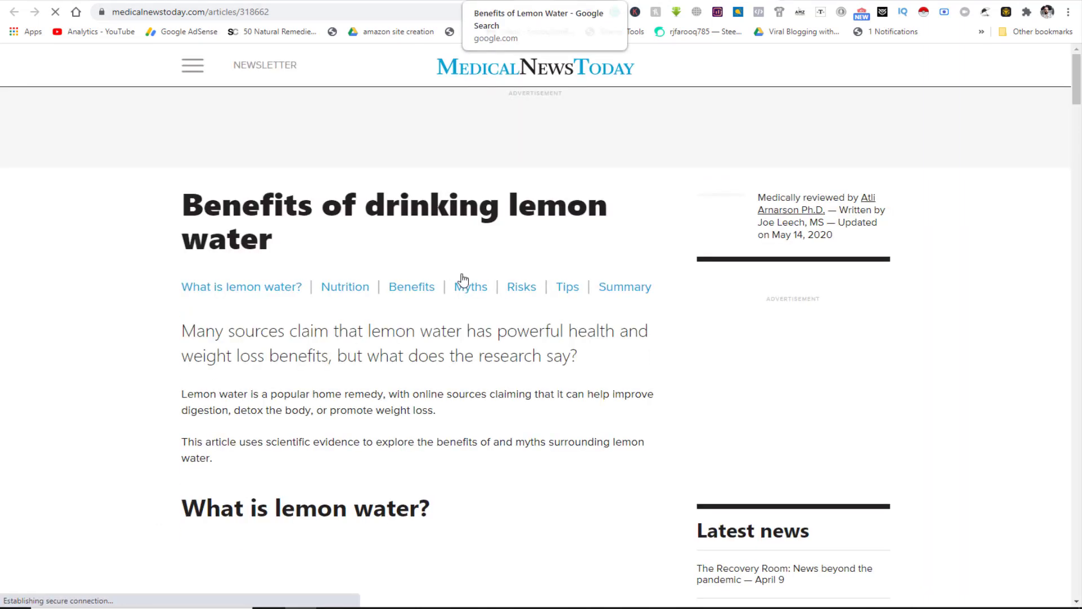
pyautogui.scroll(-3, 362, 409)
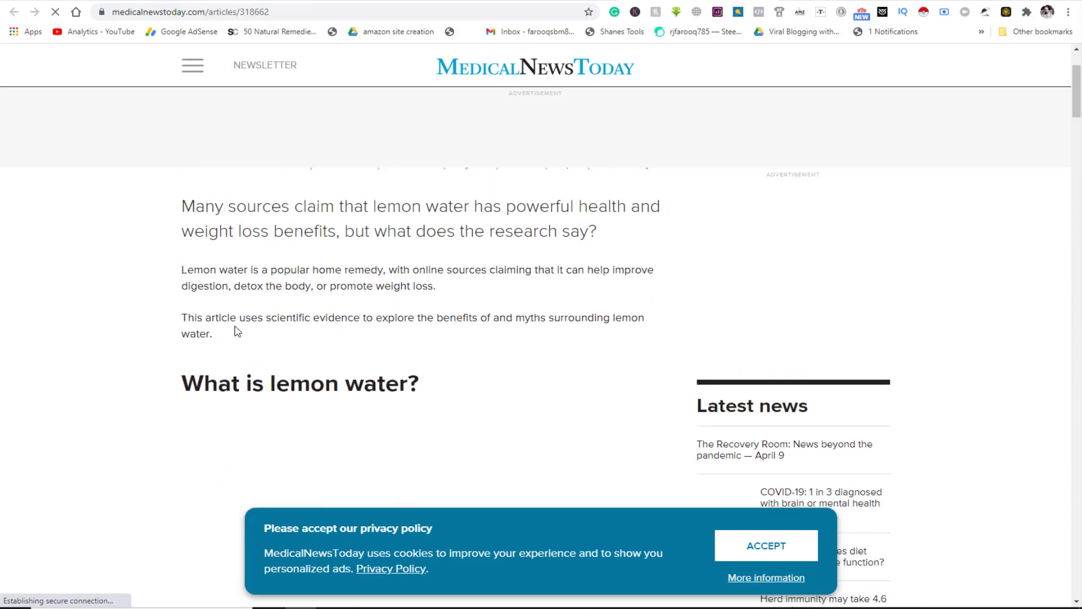
pyautogui.scroll(-8, 237, 331)
pyautogui.scroll(-10, 331, 430)
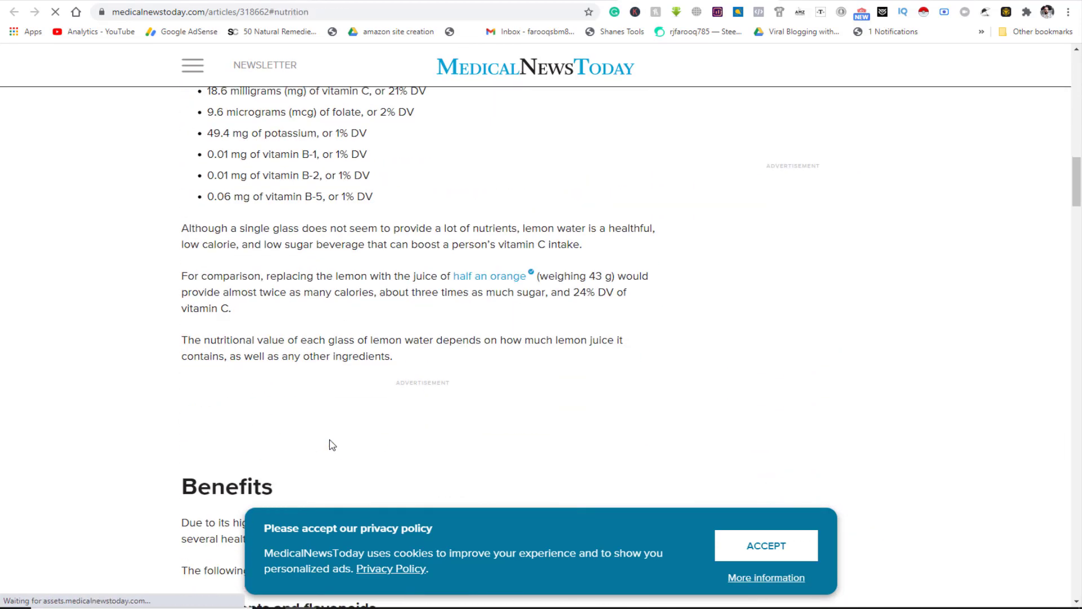
pyautogui.scroll(-4, 332, 445)
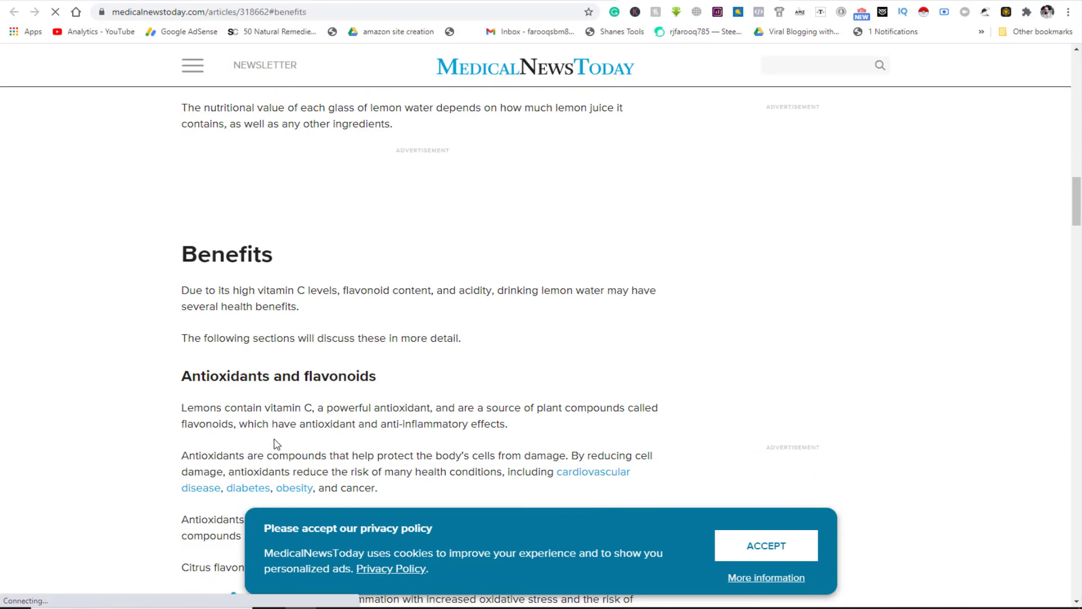
pyautogui.scroll(-3, 276, 444)
pyautogui.moveTo(181, 222); pyautogui.dragTo(531, 372)
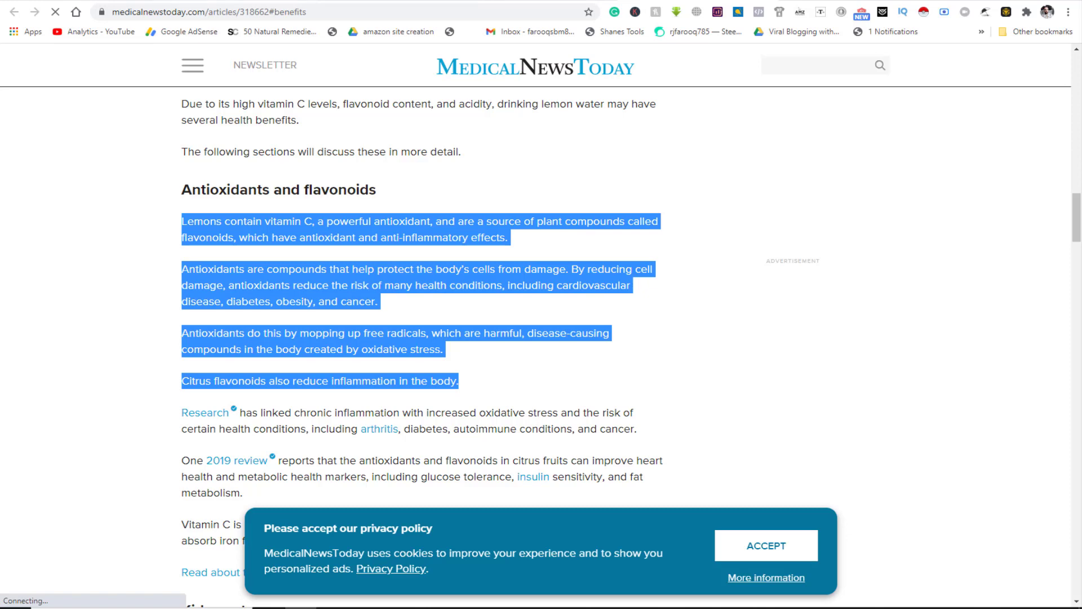
# - Paste the antioxidant paragraphs into the story box and generate the video
pyautogui.click(407, 1)
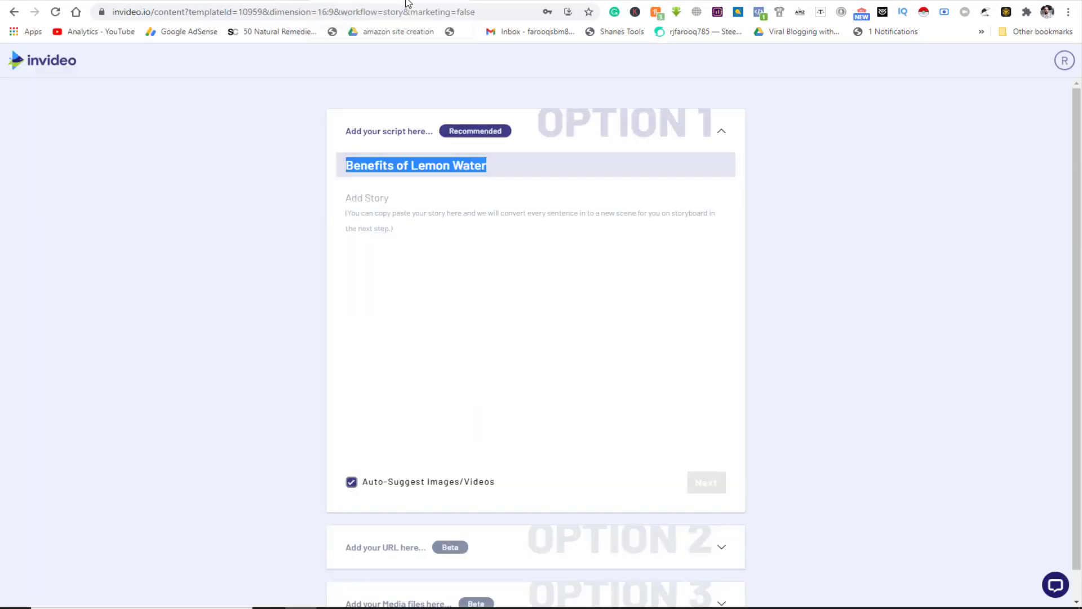
pyautogui.click(472, 274)
pyautogui.hotkey('ctrl', 'v')
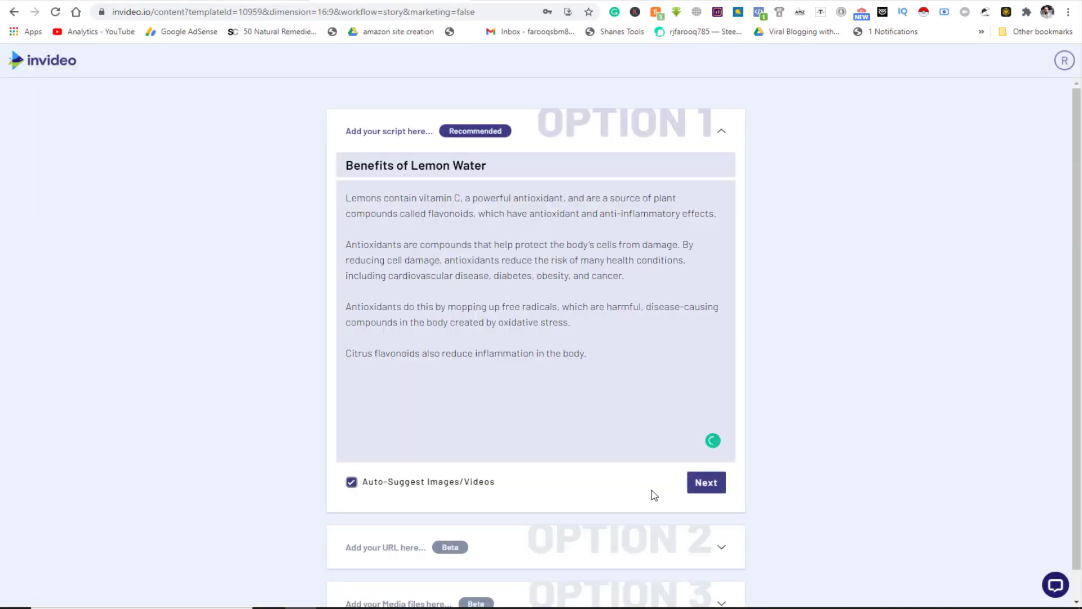
pyautogui.click(706, 483)
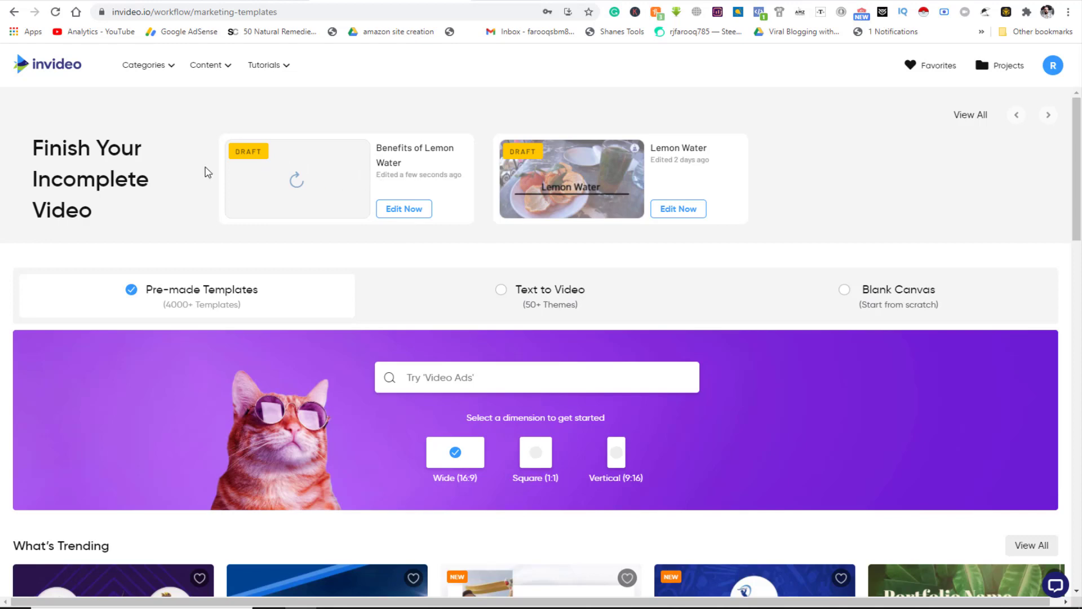
pyautogui.scroll(-3, 357, 386)
pyautogui.scroll(3, 383, 282)
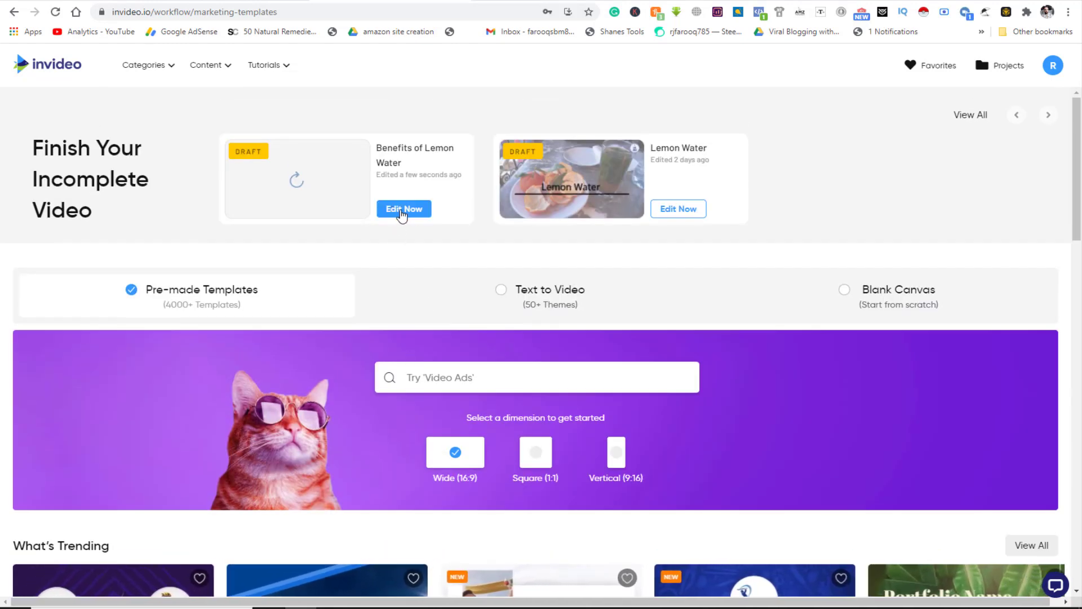
# - Open the Benefits of Lemon Water draft and preview its opening Lemon Water scene
pyautogui.click(402, 209)
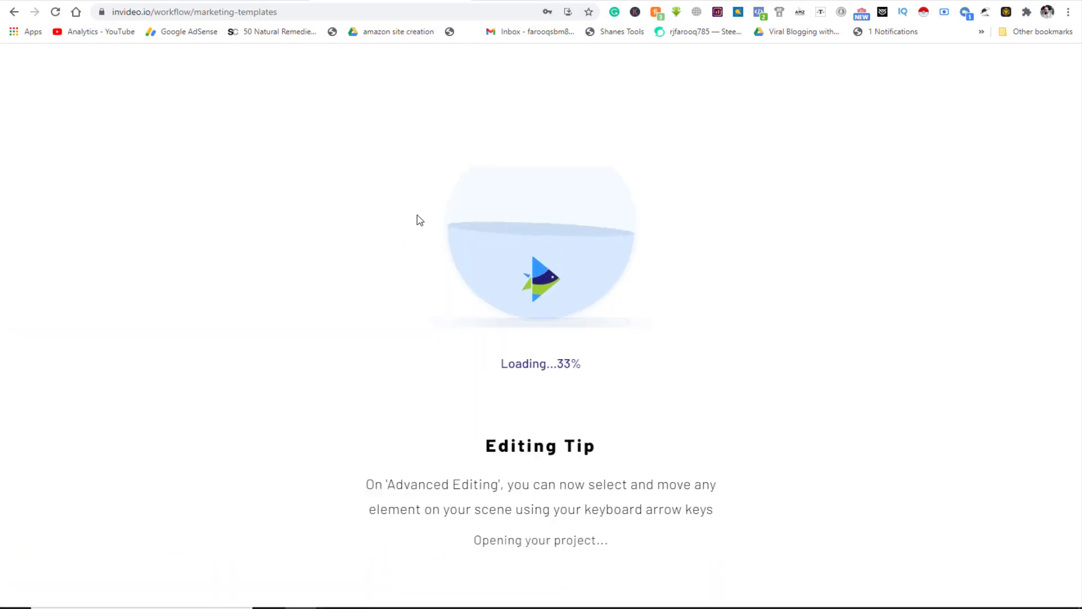
pyautogui.scroll(10, 427, 477)
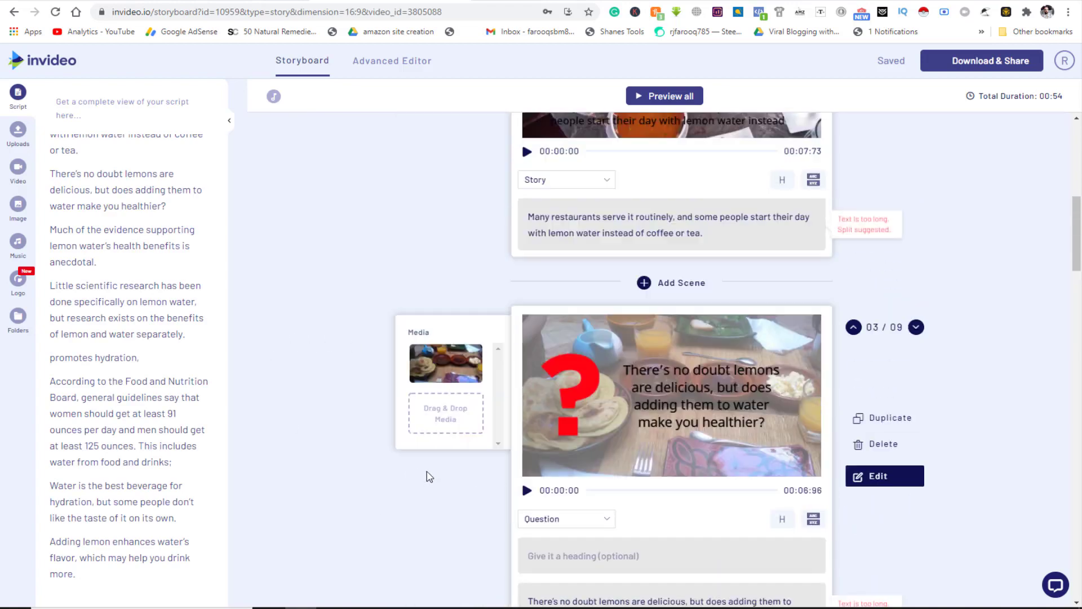
pyautogui.scroll(10, 471, 266)
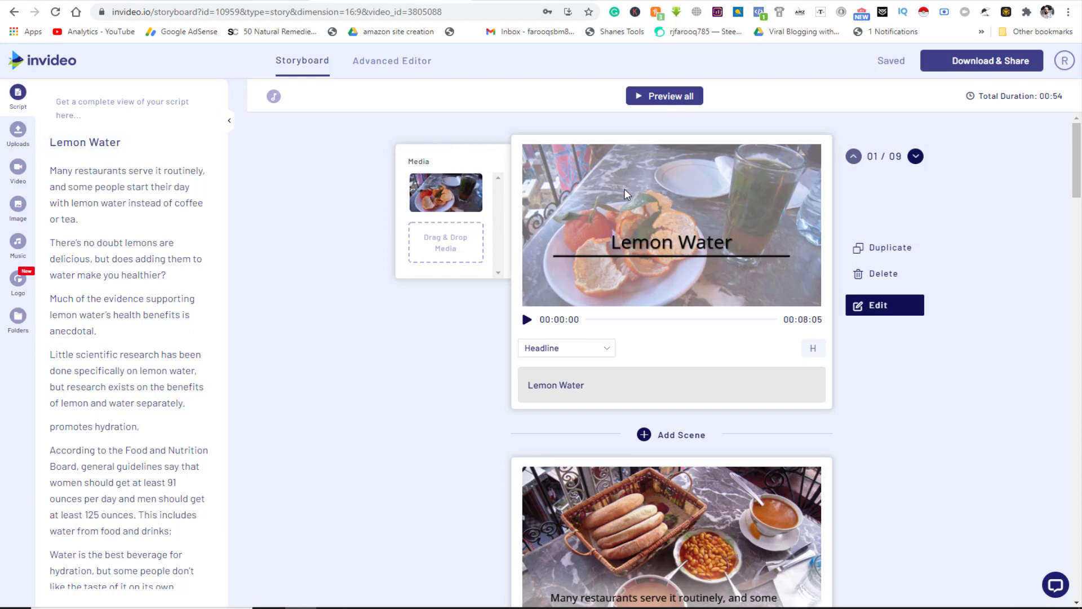
pyautogui.click(526, 320)
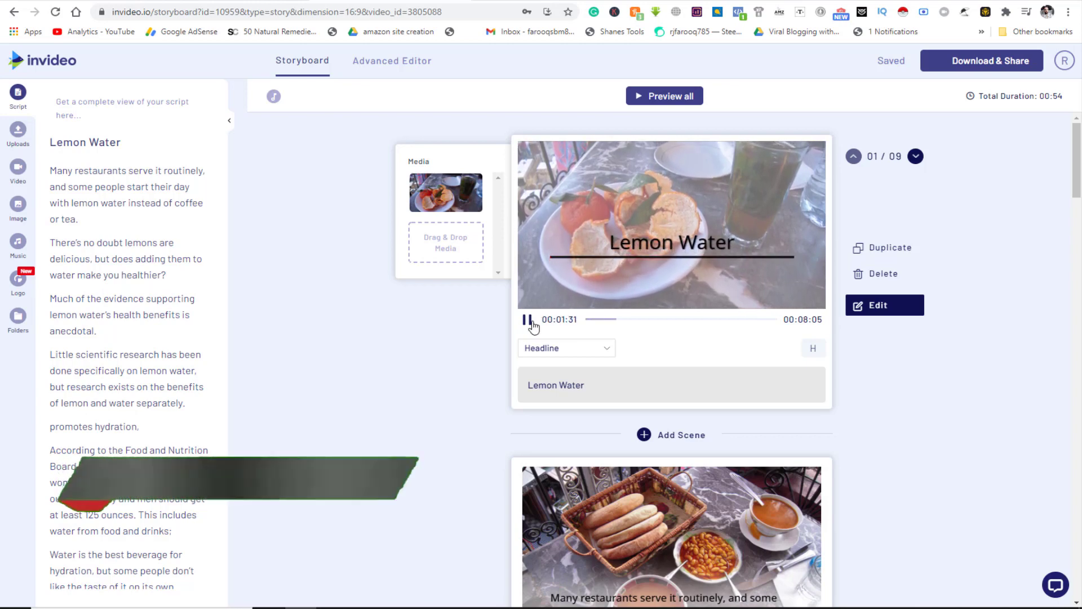
pyautogui.click(528, 320)
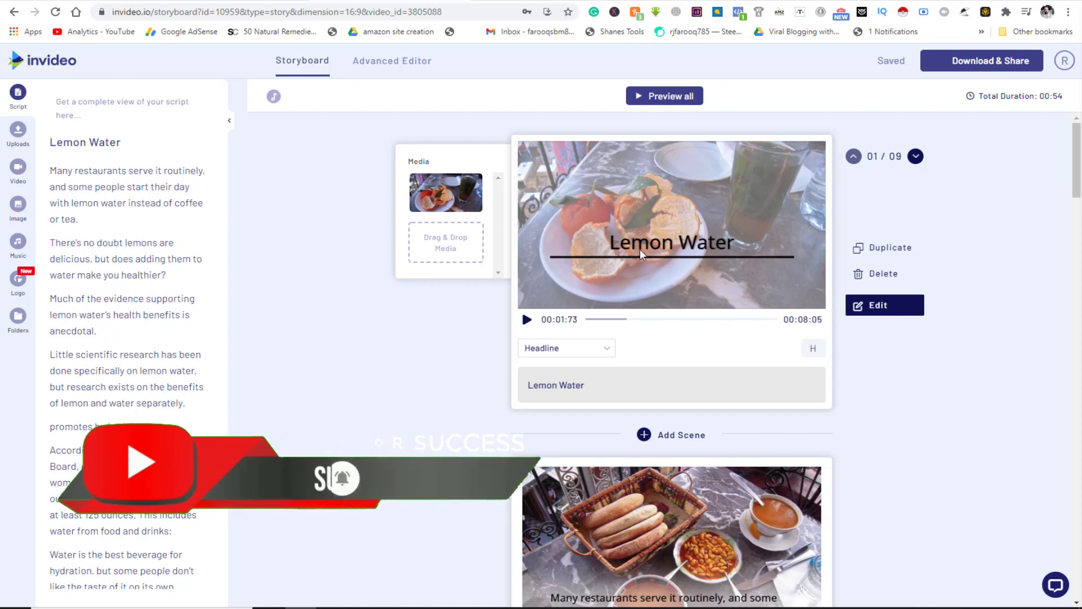
# - Scroll through the nine storyboard scenes (00:54 total) and return to the top
pyautogui.scroll(-3, 691, 415)
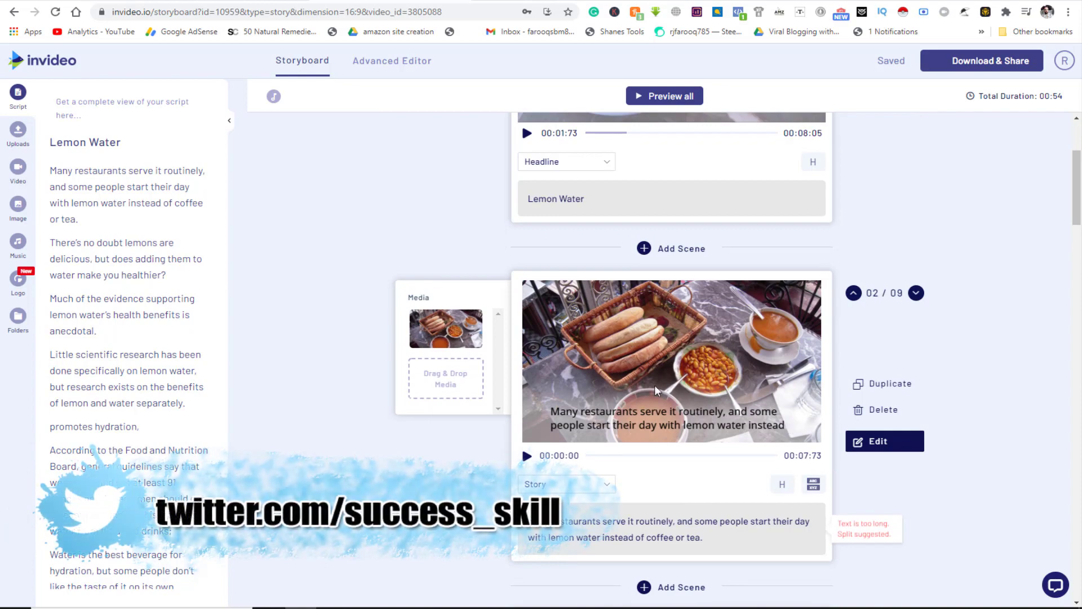
pyautogui.scroll(-5, 654, 385)
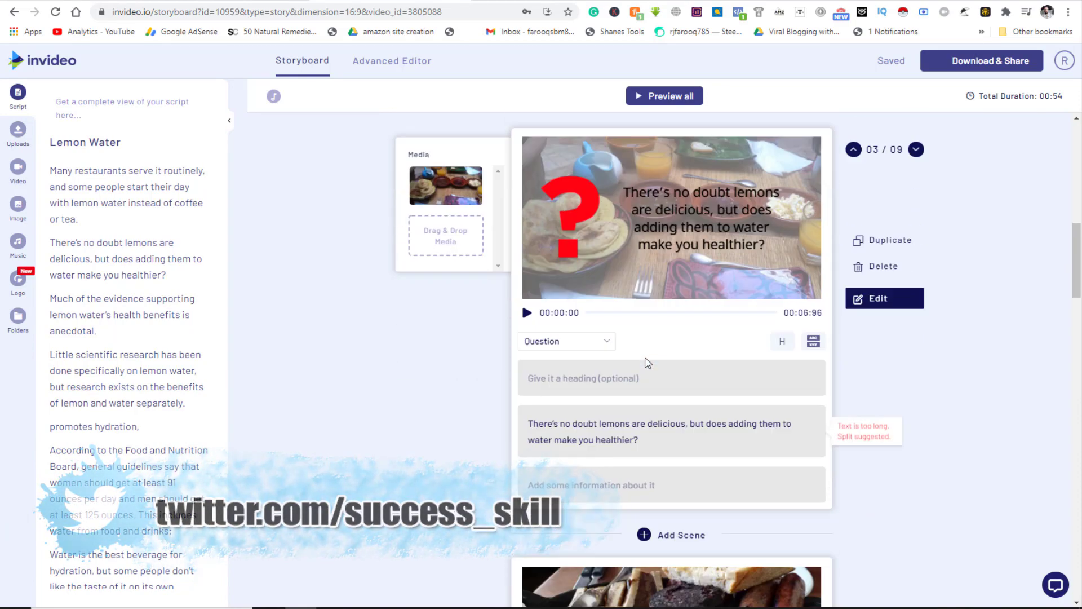
pyautogui.scroll(-3, 648, 372)
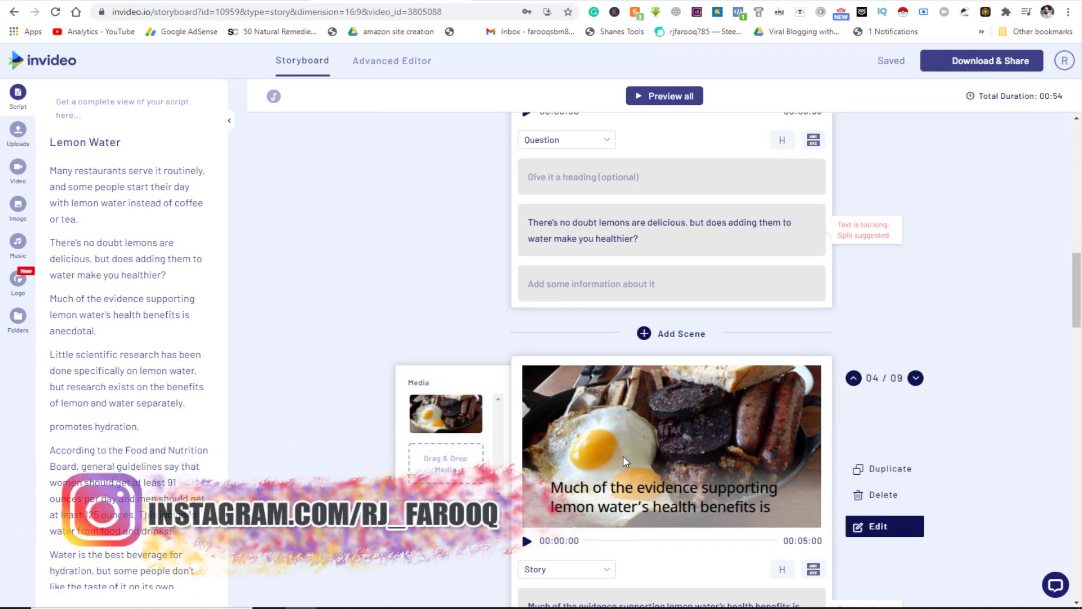
pyautogui.scroll(-6, 643, 459)
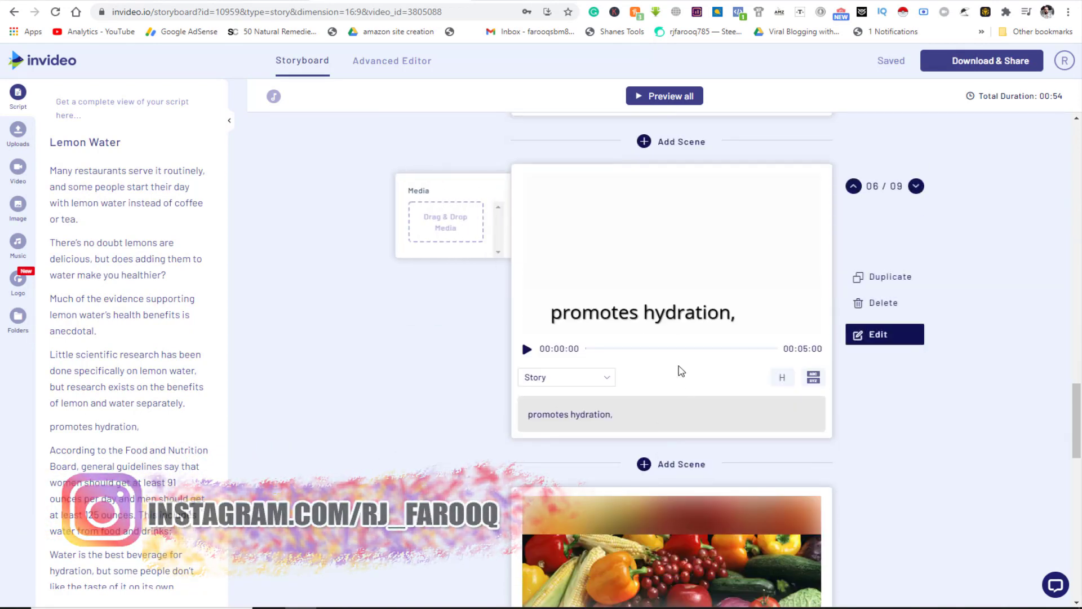
pyautogui.scroll(-5, 659, 383)
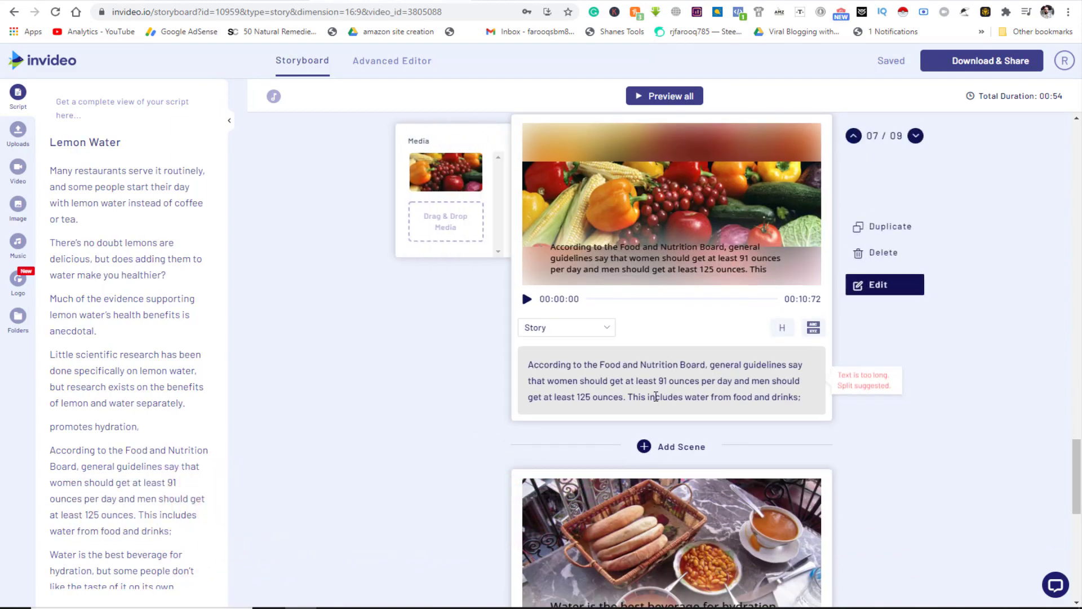
pyautogui.scroll(5, 655, 396)
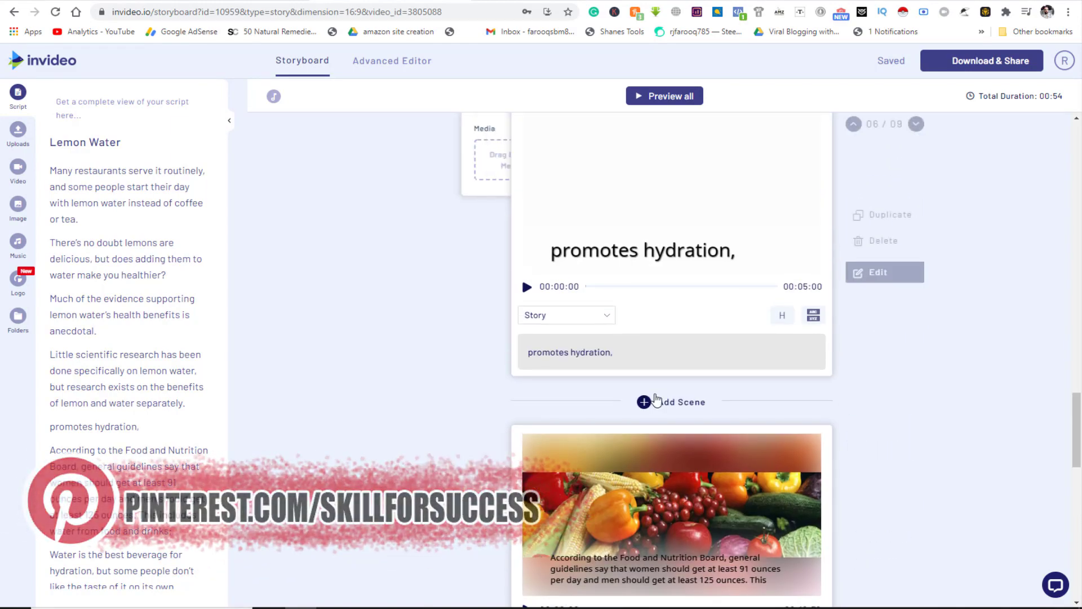
pyautogui.scroll(15, 655, 399)
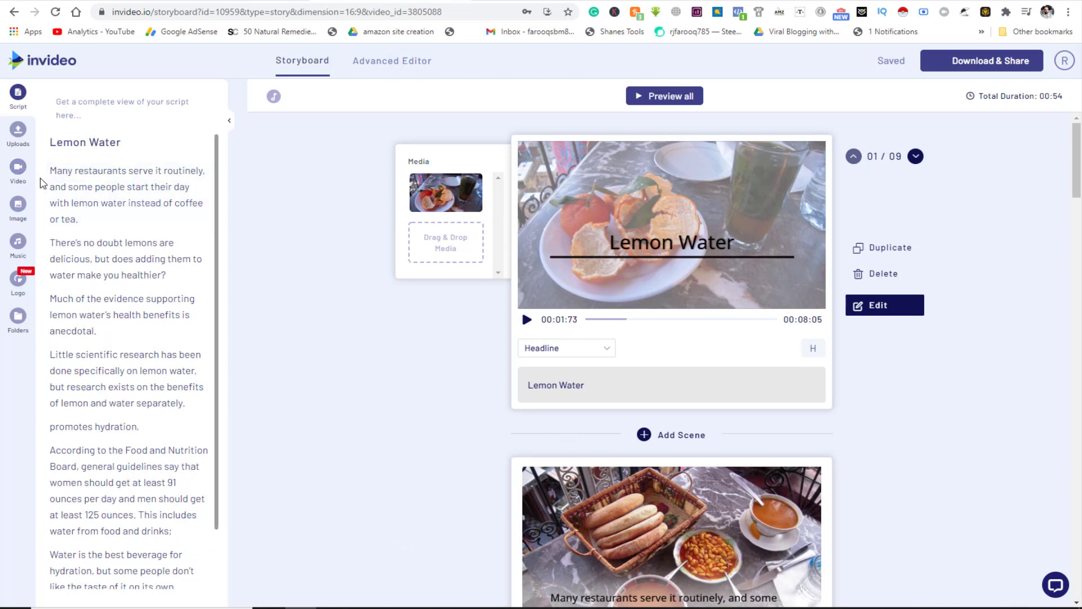
# - Search the stock video library for 'lemon water'
pyautogui.click(18, 169)
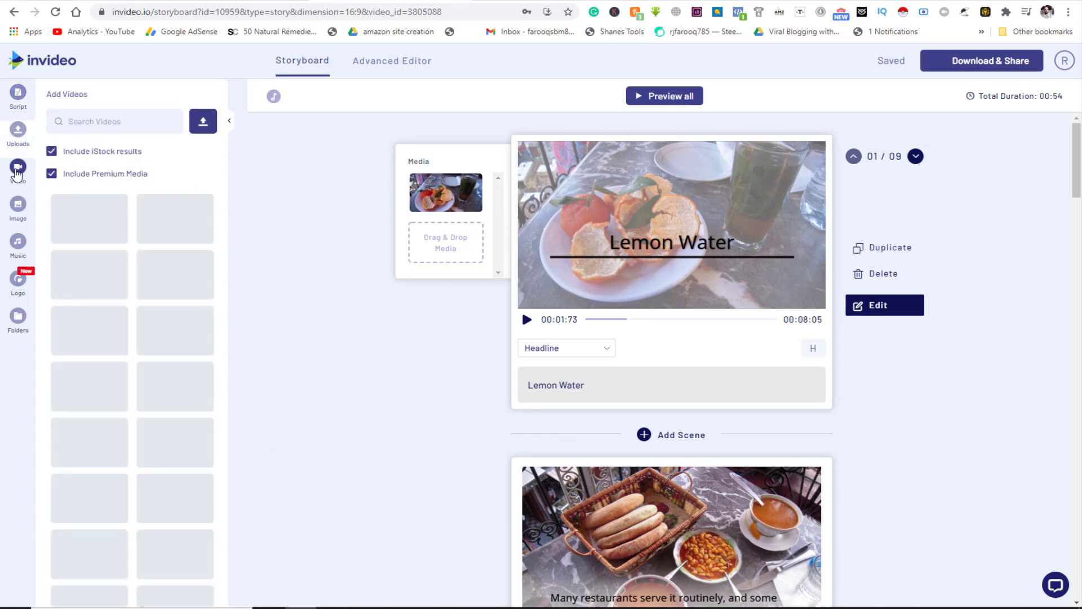
pyautogui.click(102, 121)
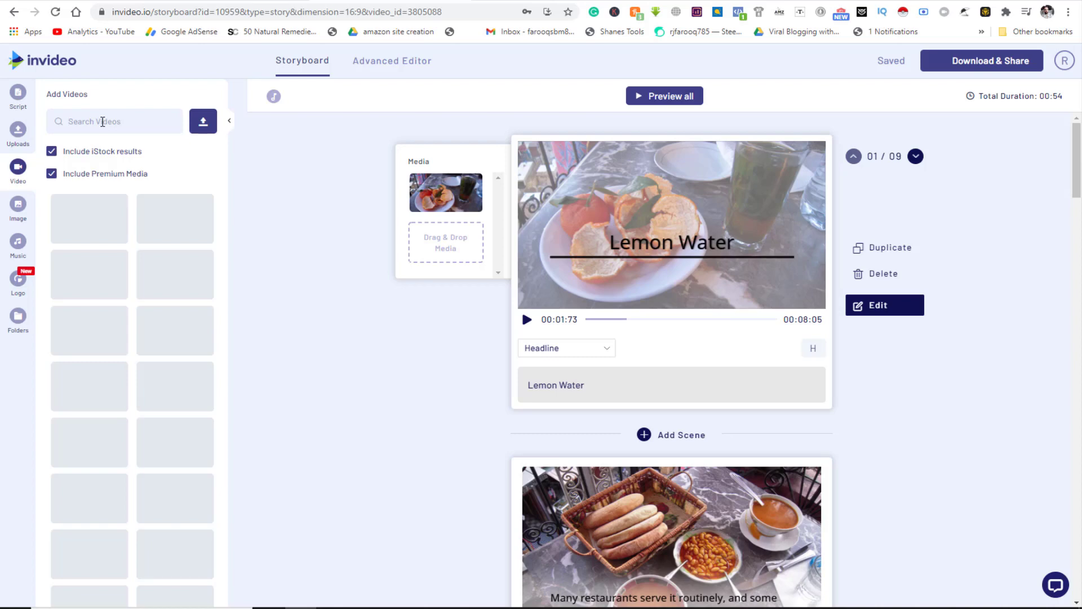
pyautogui.write('le')
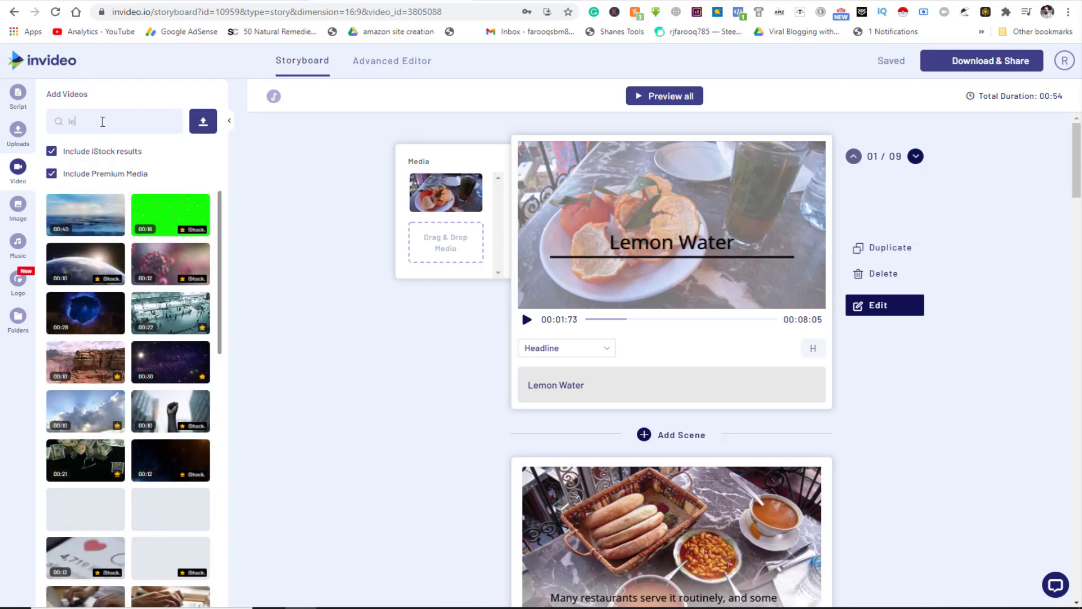
pyautogui.write('mon water')
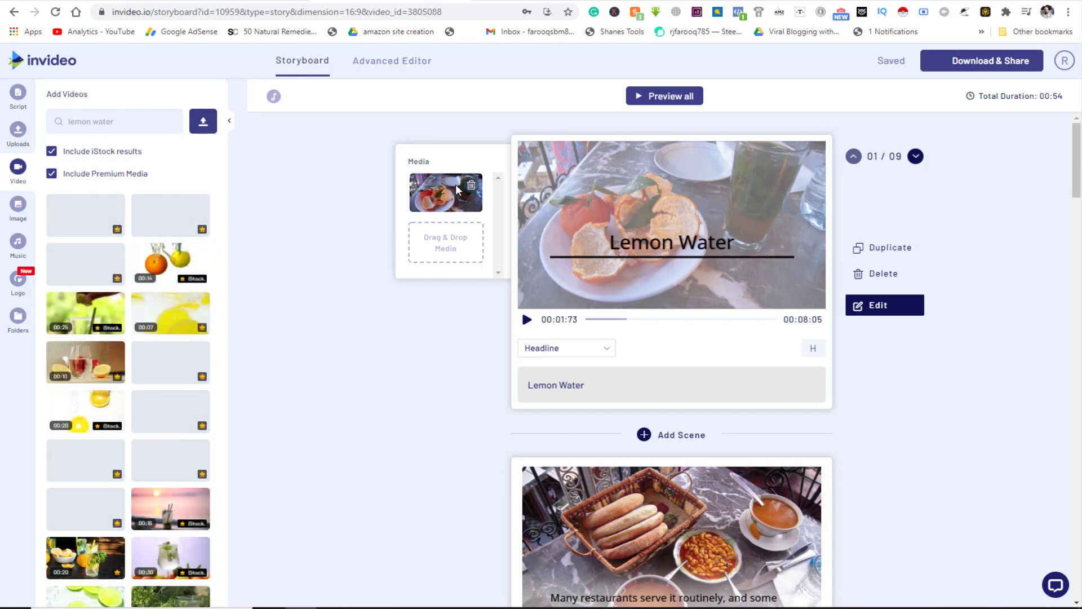
# - Replace scene 1's food clip with the full-length stock clip of a glass between lemon halves
pyautogui.click(472, 189)
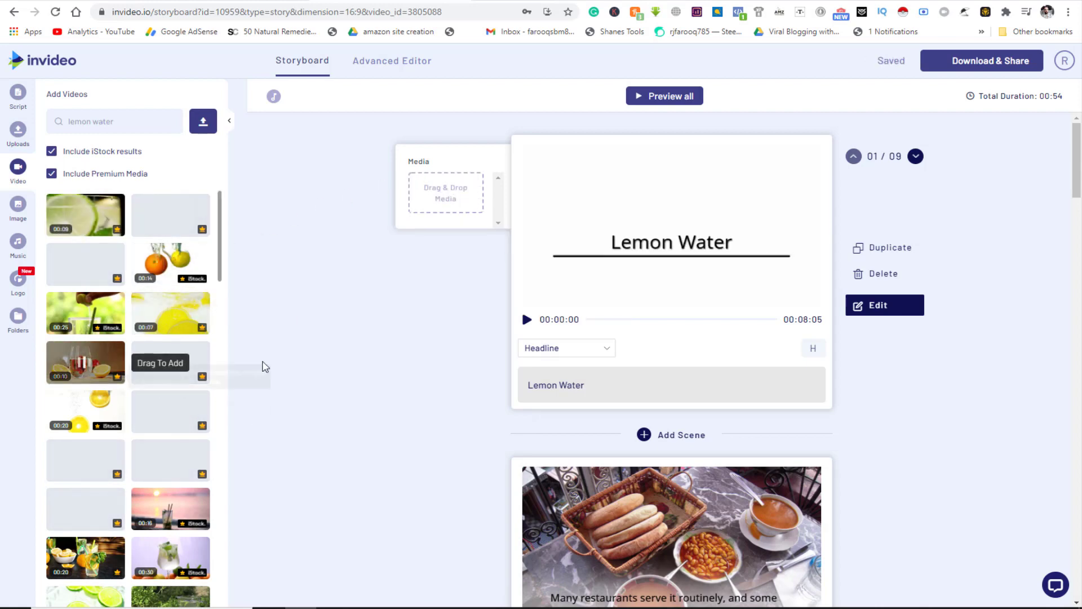
pyautogui.moveTo(85, 373); pyautogui.dragTo(449, 202)
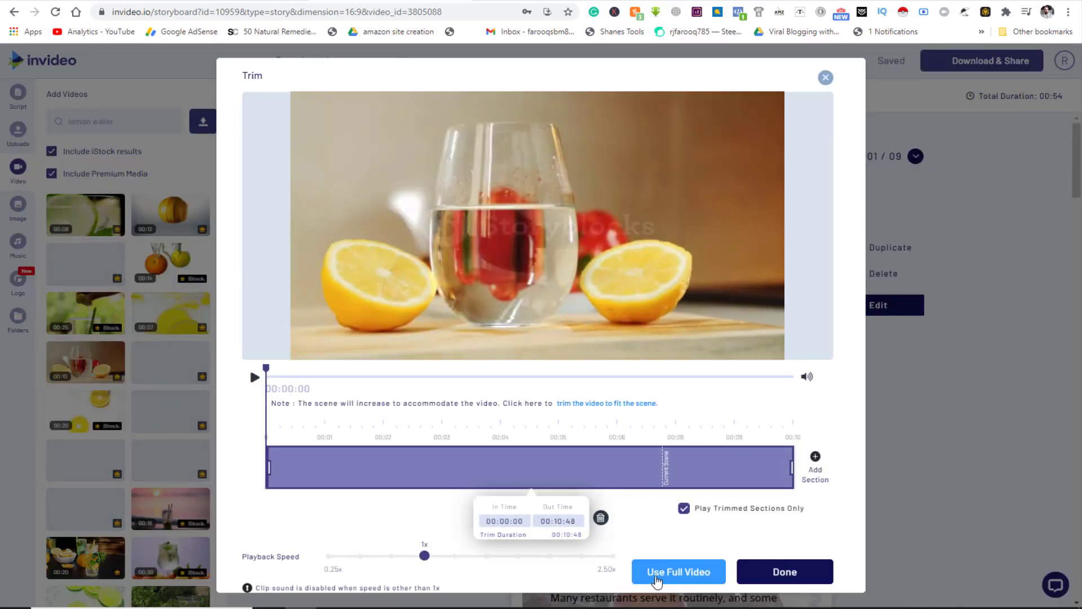
pyautogui.click(784, 571)
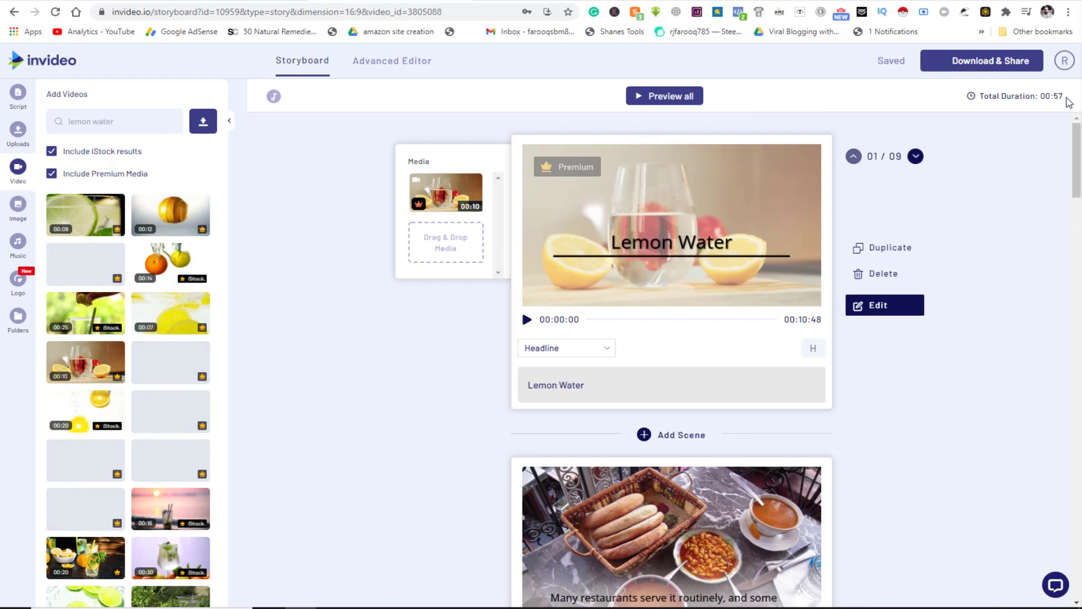
pyautogui.moveTo(1069, 102); pyautogui.dragTo(1033, 98)
pyautogui.click(1047, 106)
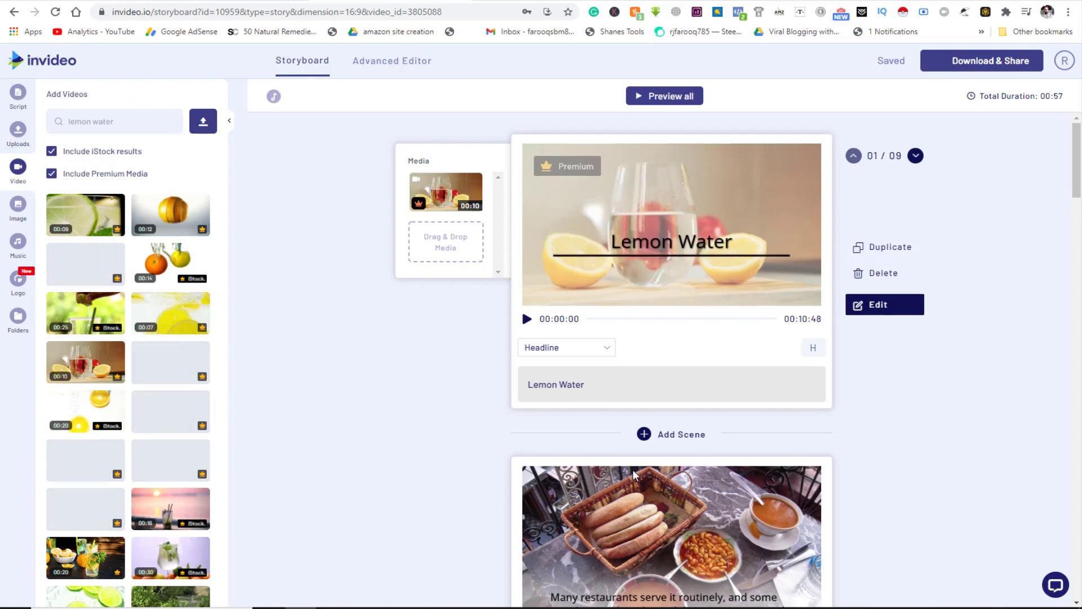
# - Put the full-length lemon-and-mint drinks clip into scene 2 in place of the food clip, then scroll down to the last scene
pyautogui.scroll(-8, 648, 293)
pyautogui.scroll(4, 620, 344)
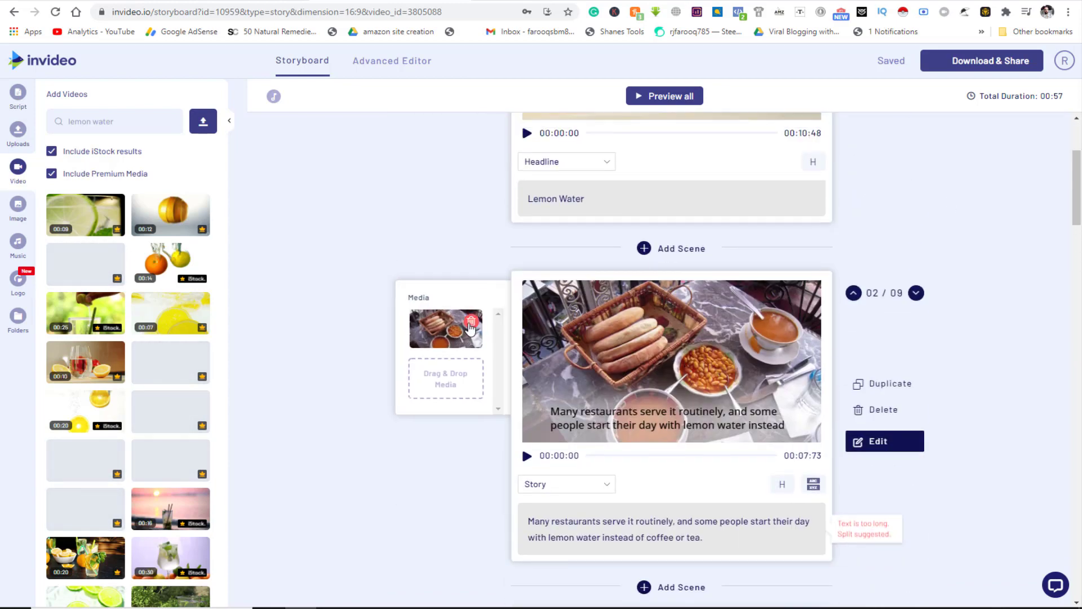
pyautogui.click(473, 318)
pyautogui.scroll(-3, 85, 395)
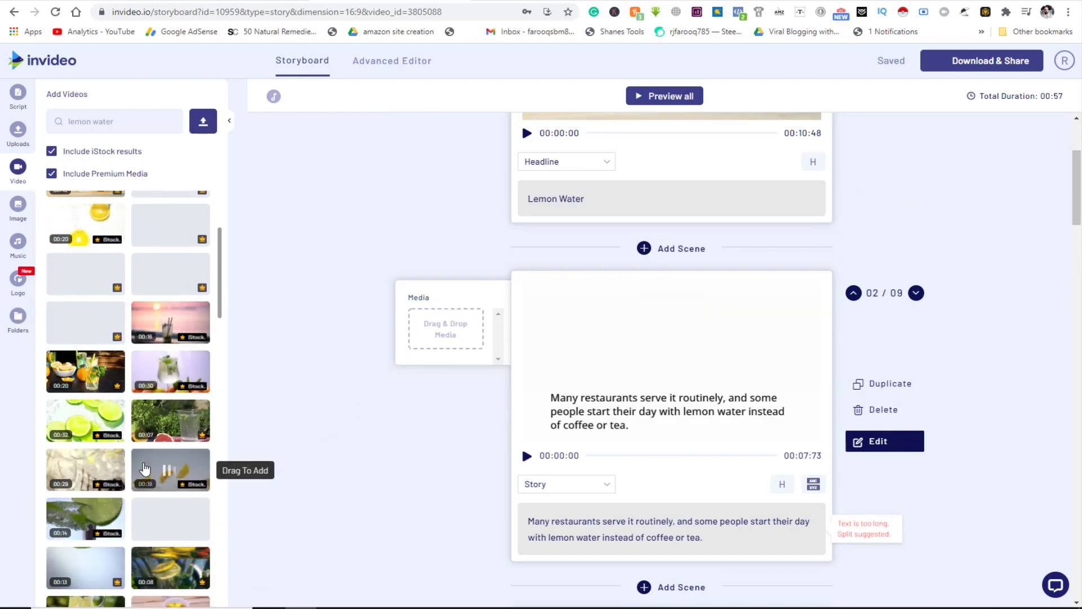
pyautogui.moveTo(83, 372); pyautogui.dragTo(448, 327)
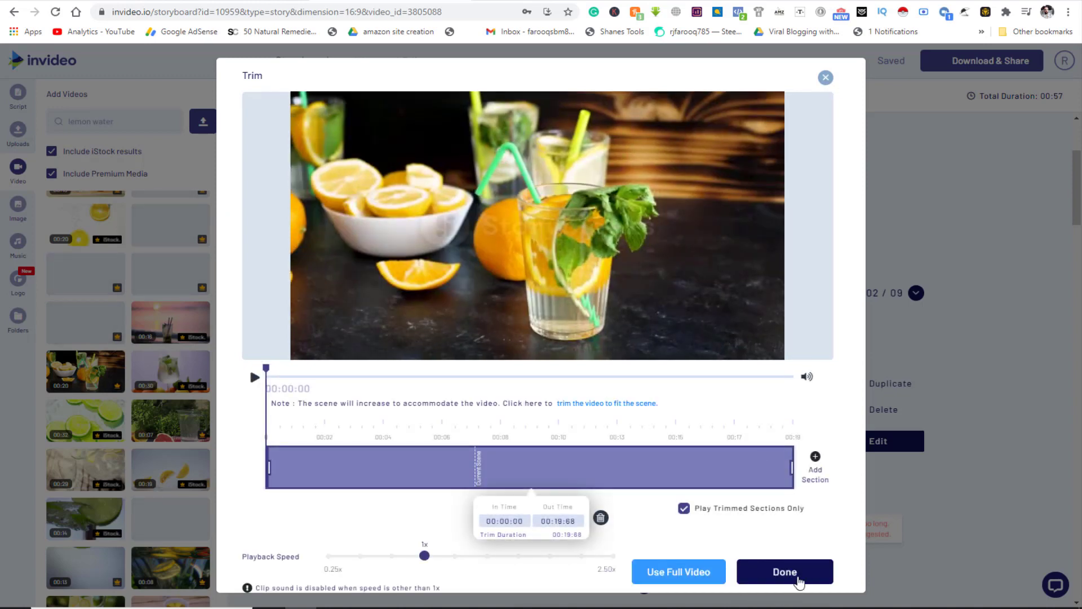
pyautogui.click(784, 572)
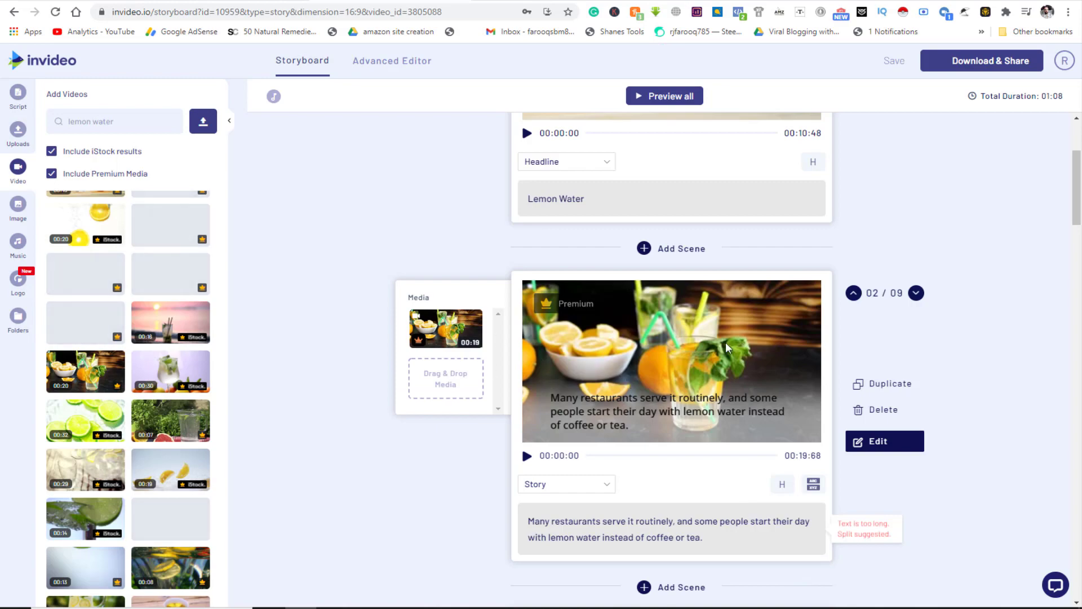
pyautogui.scroll(-5, 603, 473)
pyautogui.scroll(-20, 614, 451)
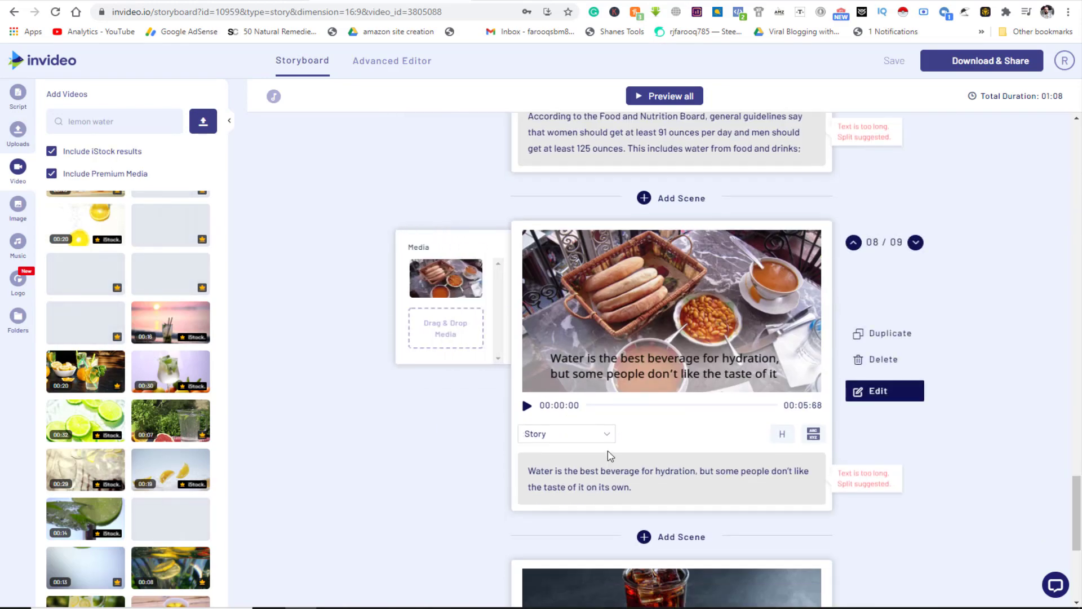
pyautogui.scroll(-5, 610, 455)
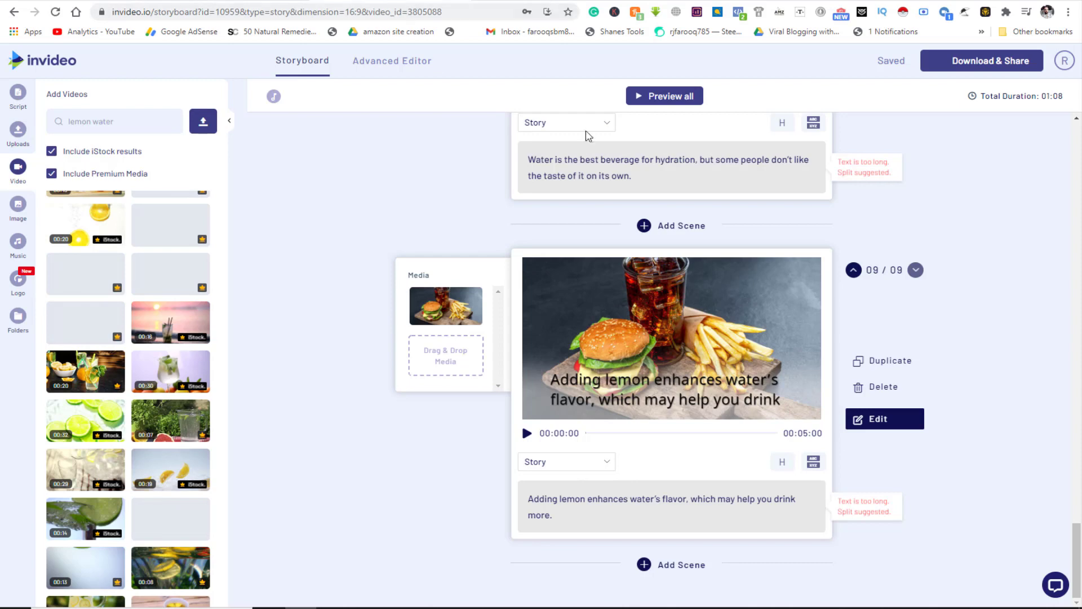
# - In the Advanced Editor, delete the Recording1741.mp3 voice-over clip and bring up the music library
pyautogui.click(390, 66)
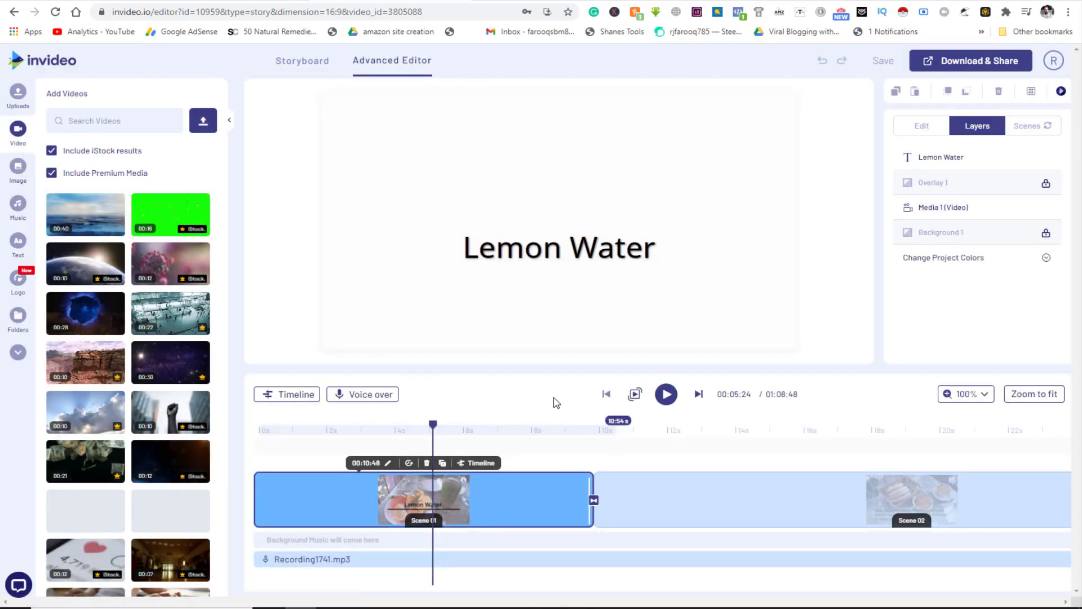
pyautogui.moveTo(344, 559); pyautogui.dragTo(392, 572)
pyautogui.click(491, 562)
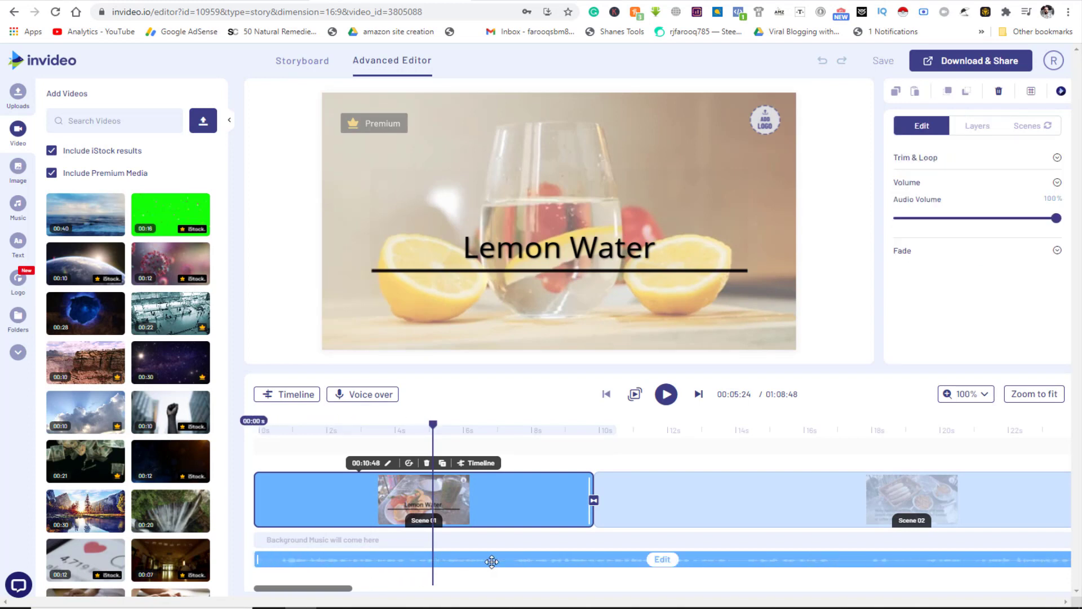
pyautogui.click(660, 561)
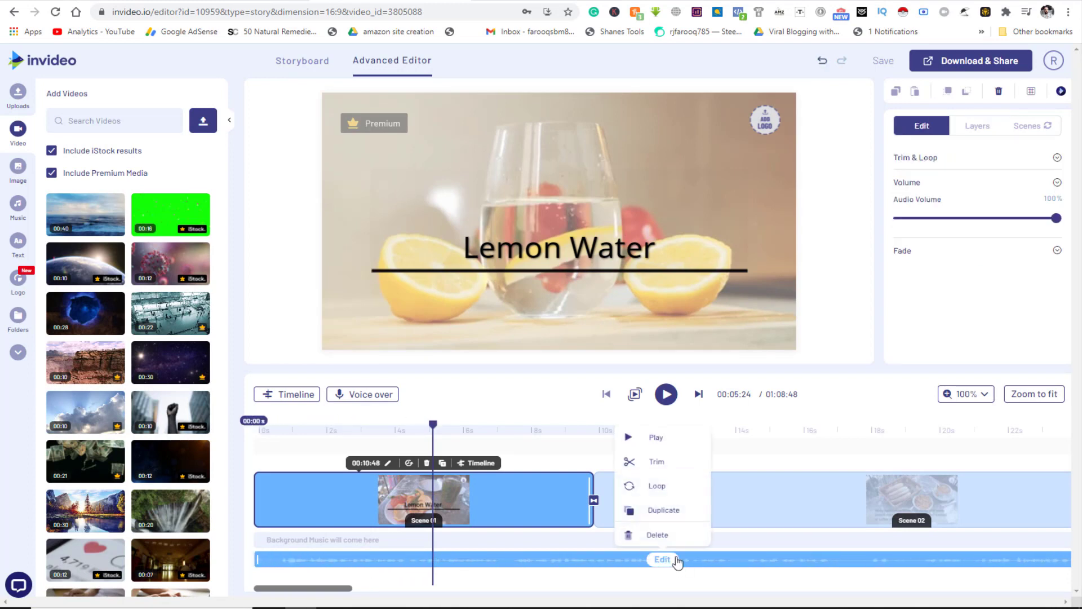
pyautogui.click(653, 535)
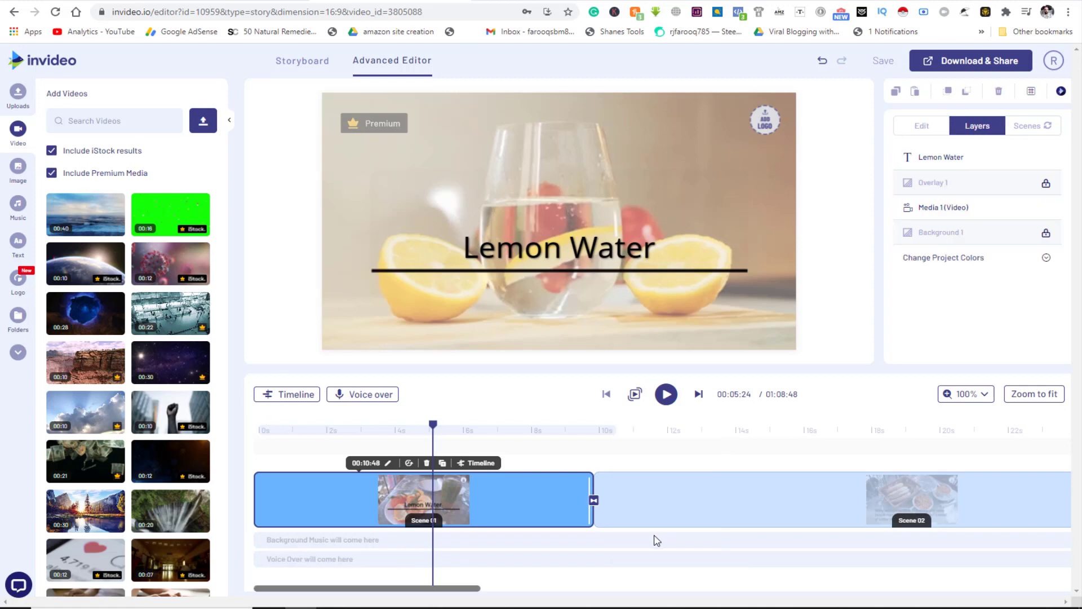
pyautogui.click(363, 395)
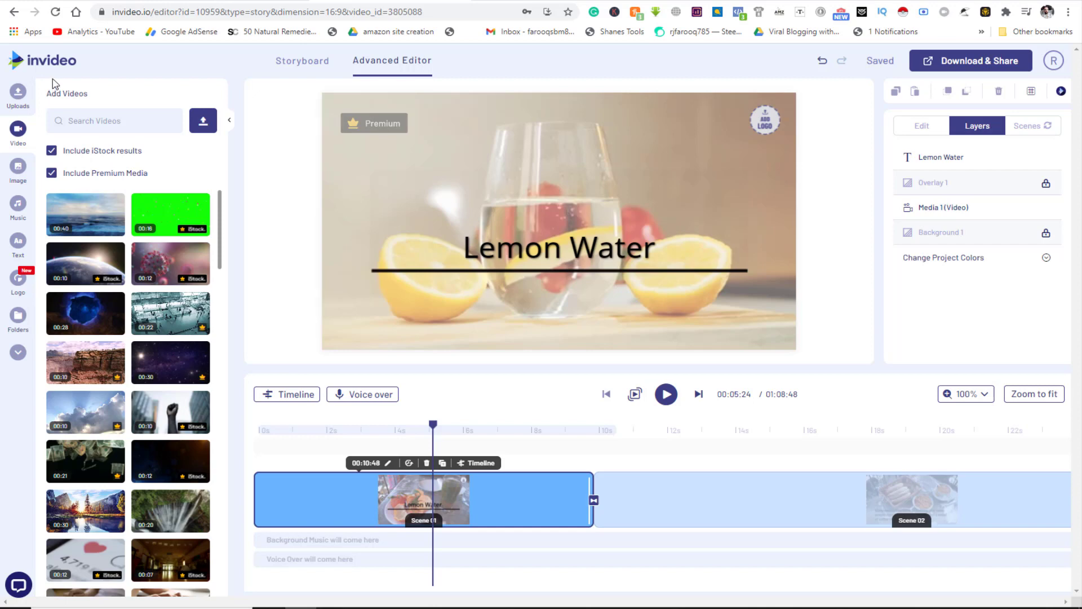
pyautogui.click(18, 207)
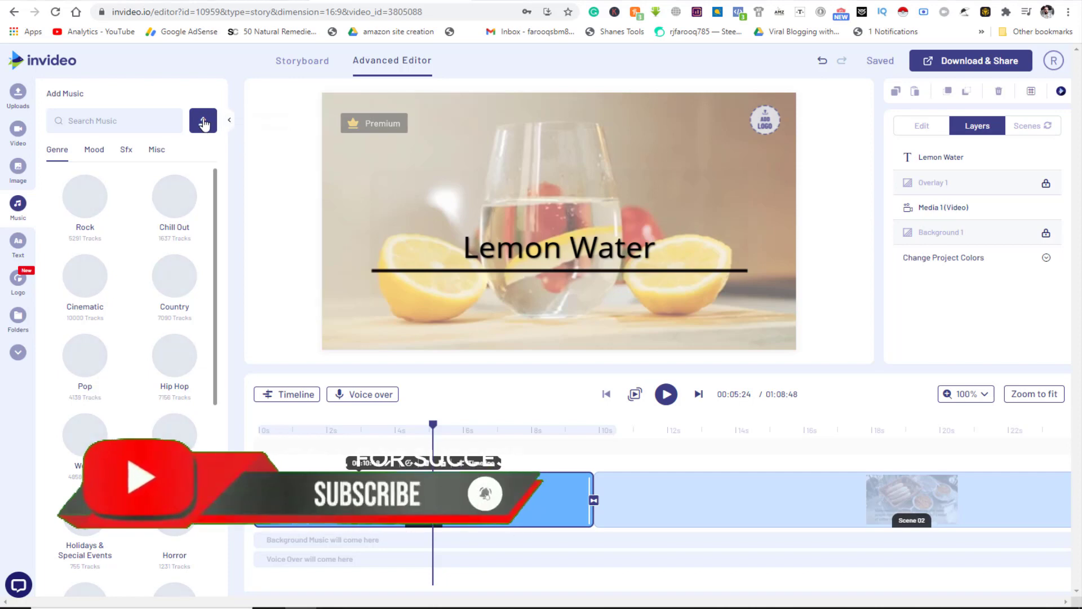
# - Upload the 03:08 WhatsApp Audio file from Downloads into the Uploads panel
pyautogui.click(203, 124)
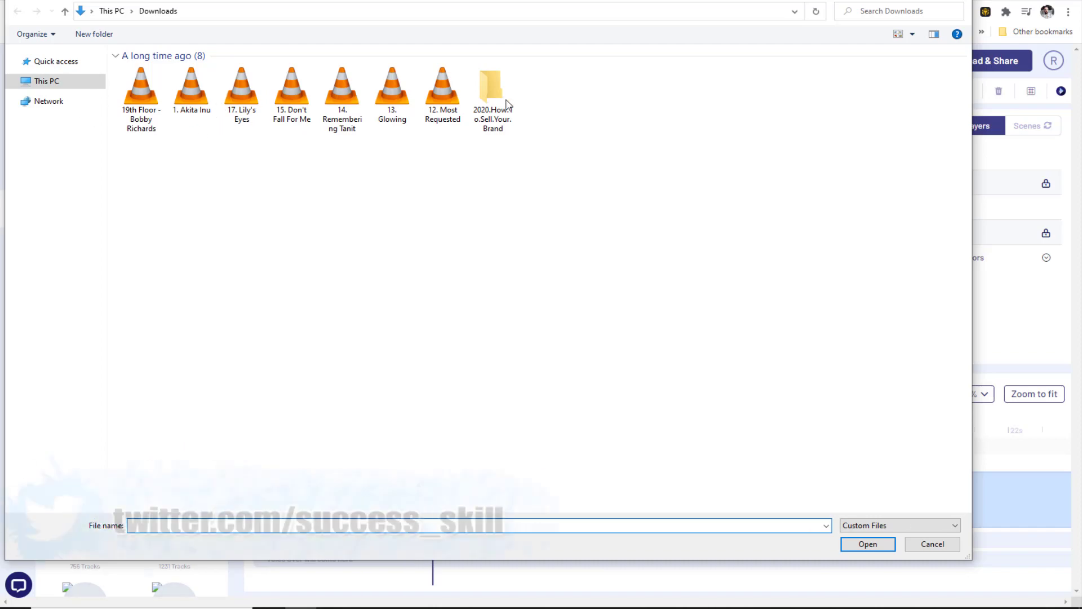
pyautogui.click(191, 101)
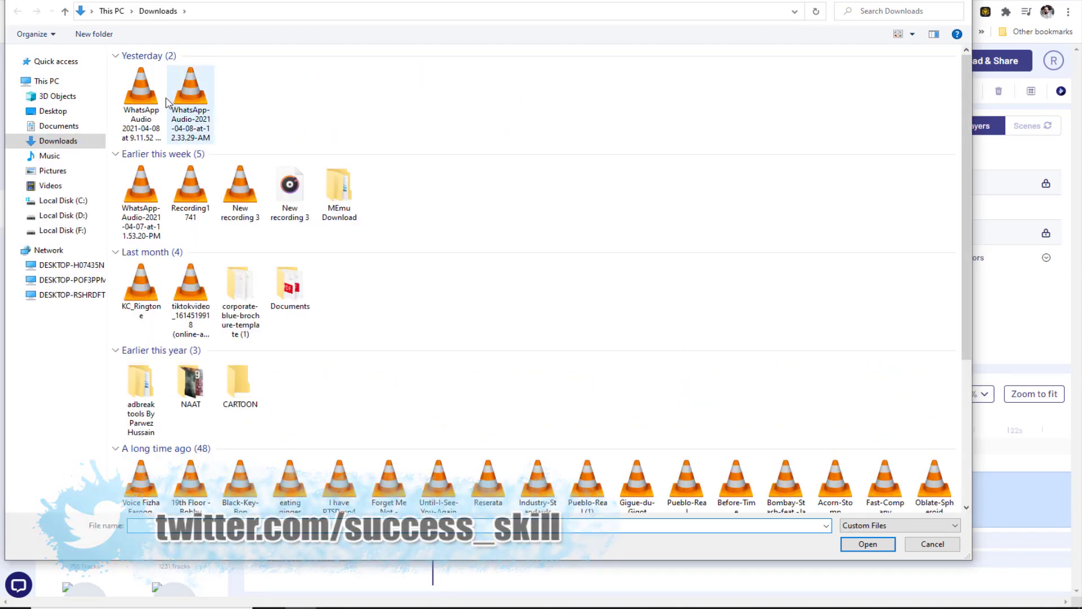
pyautogui.click(141, 101)
pyautogui.doubleClick(141, 101)
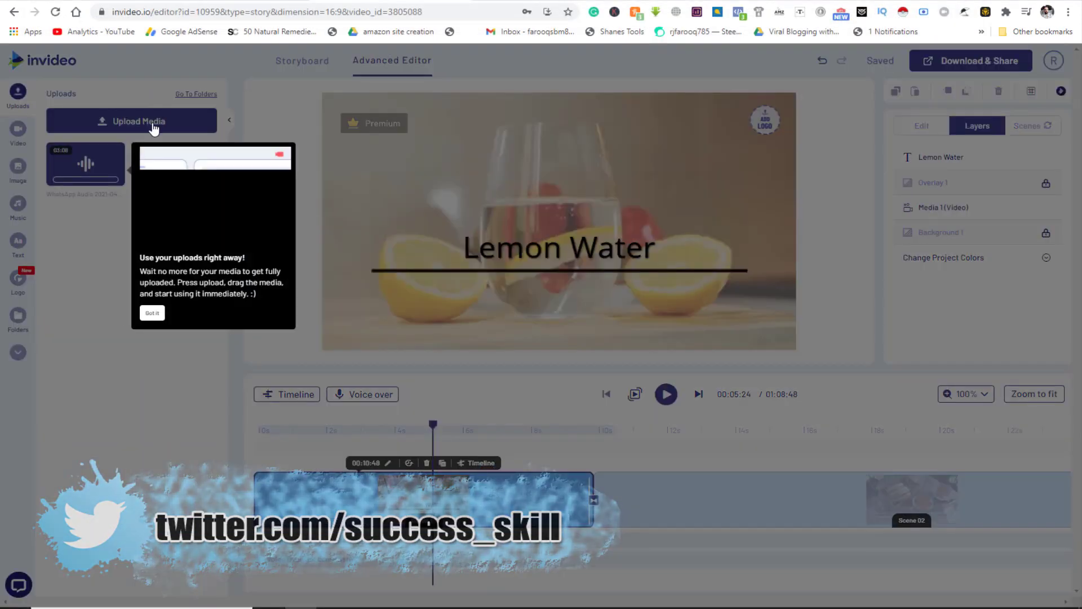
pyautogui.click(262, 110)
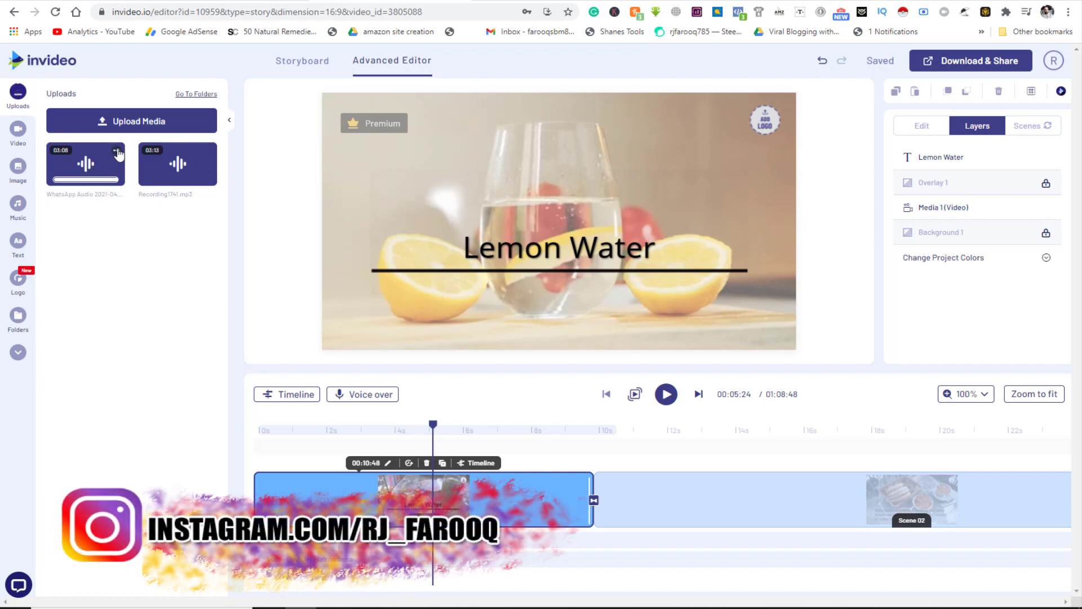
pyautogui.click(118, 154)
pyautogui.click(151, 252)
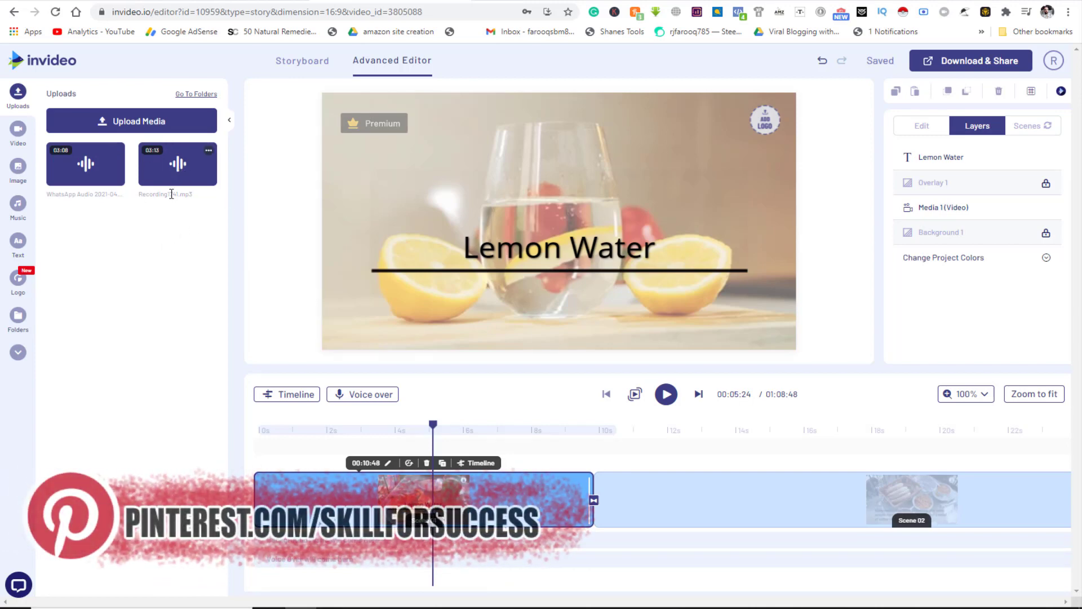
# - Add Recording1741.mp3 as voice-over starting at 0s and trim scene 1 to about 8 seconds
pyautogui.click(179, 165)
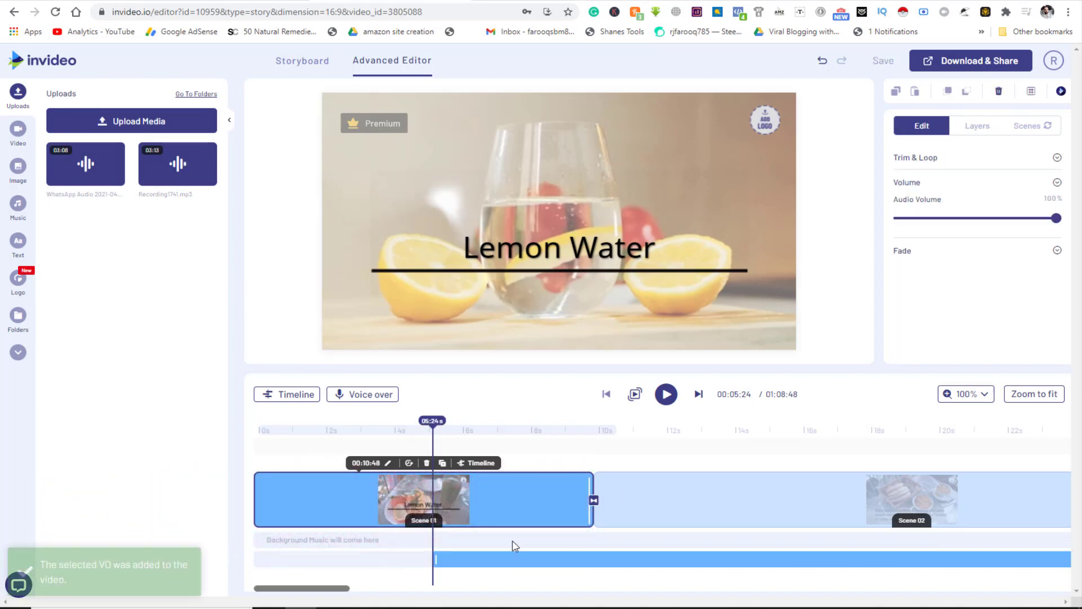
pyautogui.moveTo(535, 560); pyautogui.dragTo(300, 557)
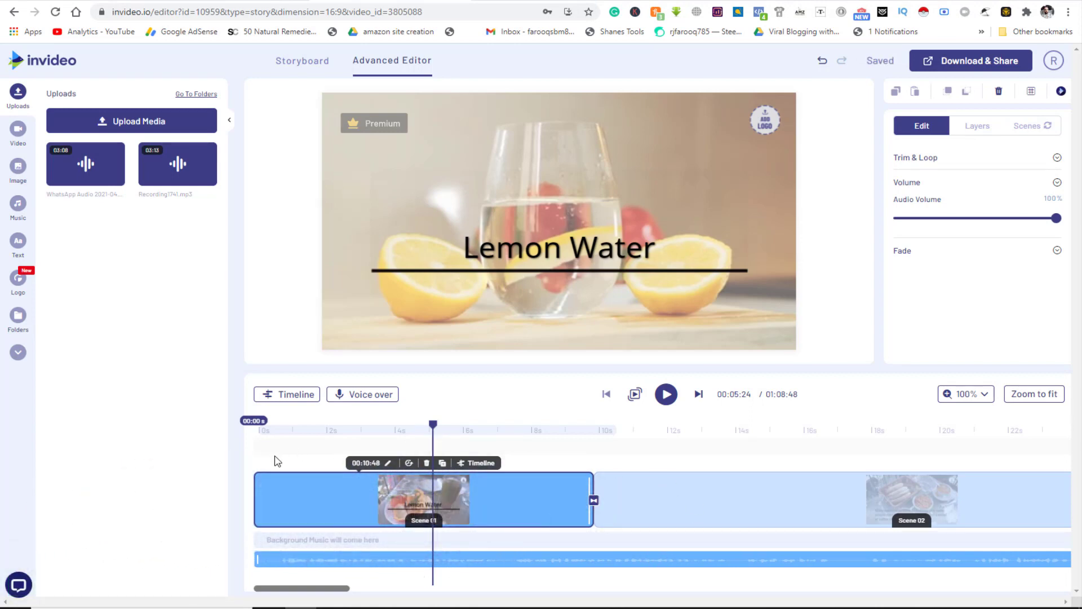
pyautogui.moveTo(265, 437); pyautogui.dragTo(519, 449)
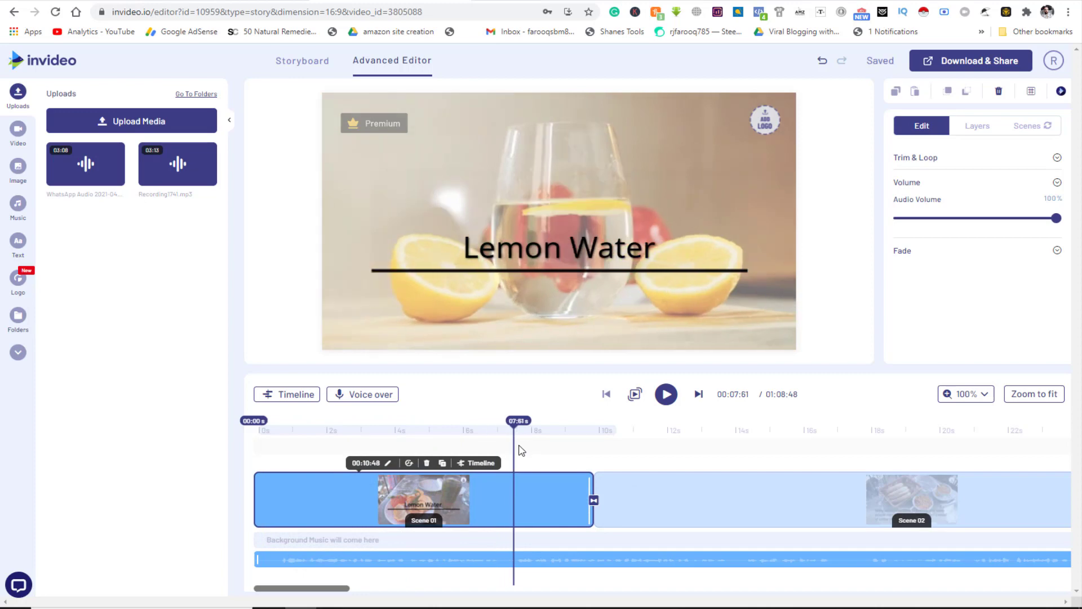
pyautogui.moveTo(519, 449)
pyautogui.mouseDown()
pyautogui.moveTo(542, 449)
pyautogui.moveTo(519, 455)
pyautogui.mouseUp()
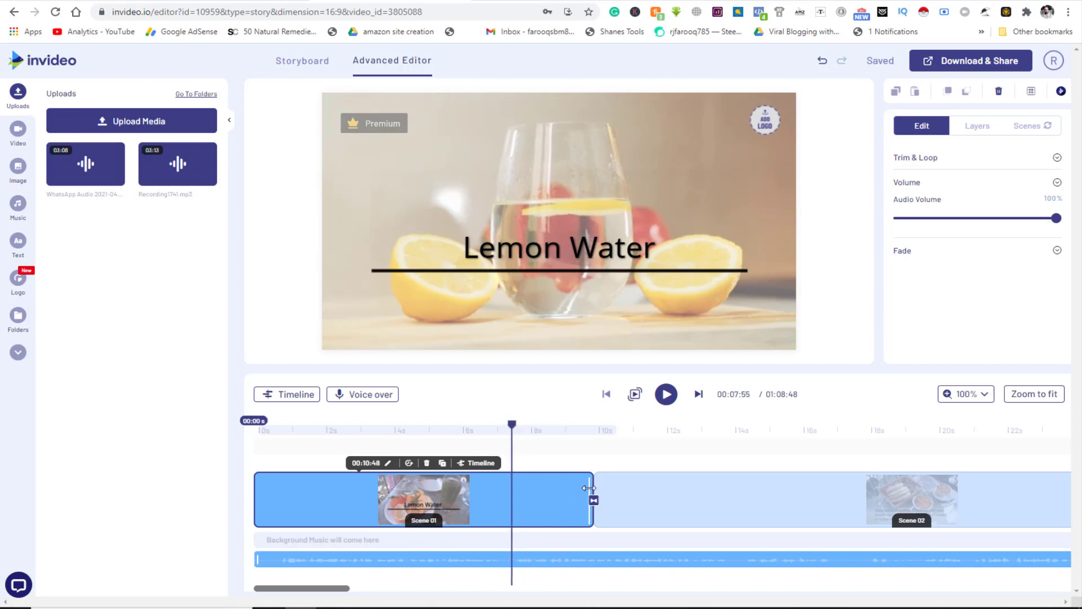
pyautogui.moveTo(590, 488); pyautogui.dragTo(512, 495)
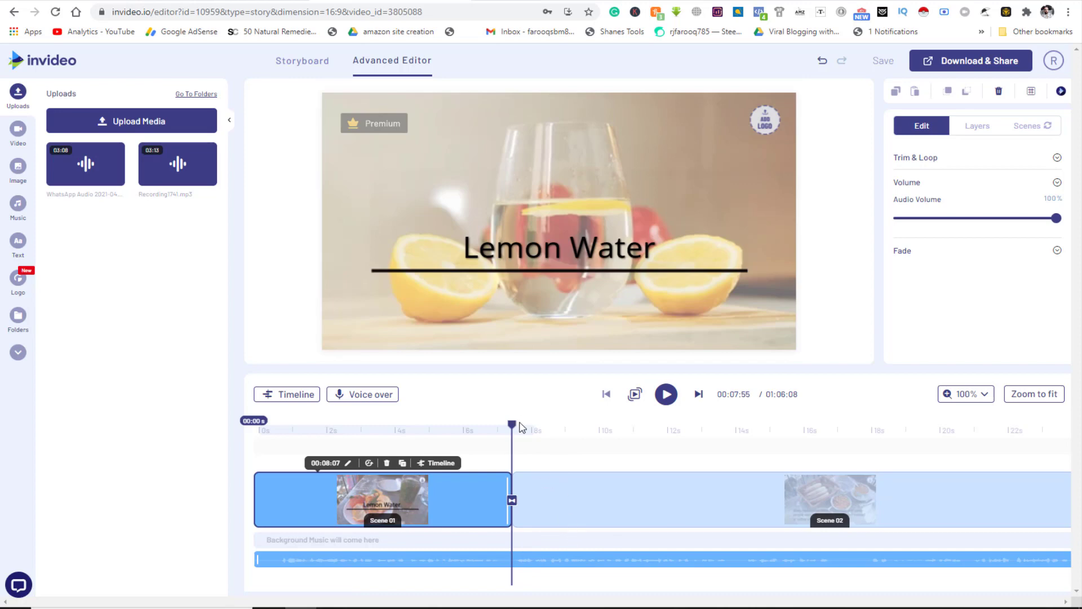
pyautogui.moveTo(533, 444); pyautogui.dragTo(787, 446)
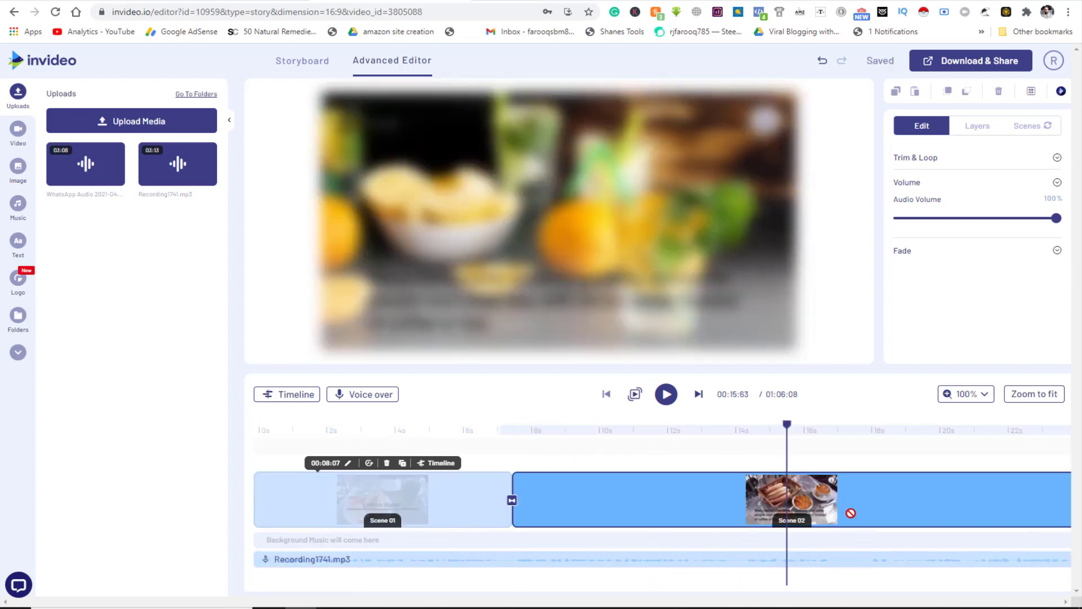
pyautogui.click(837, 437)
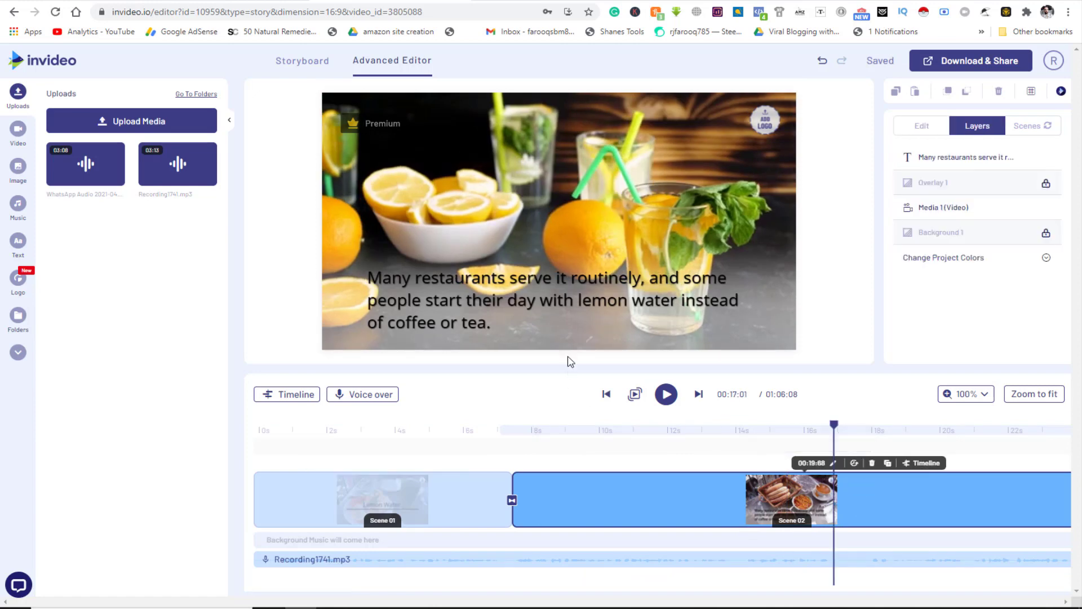